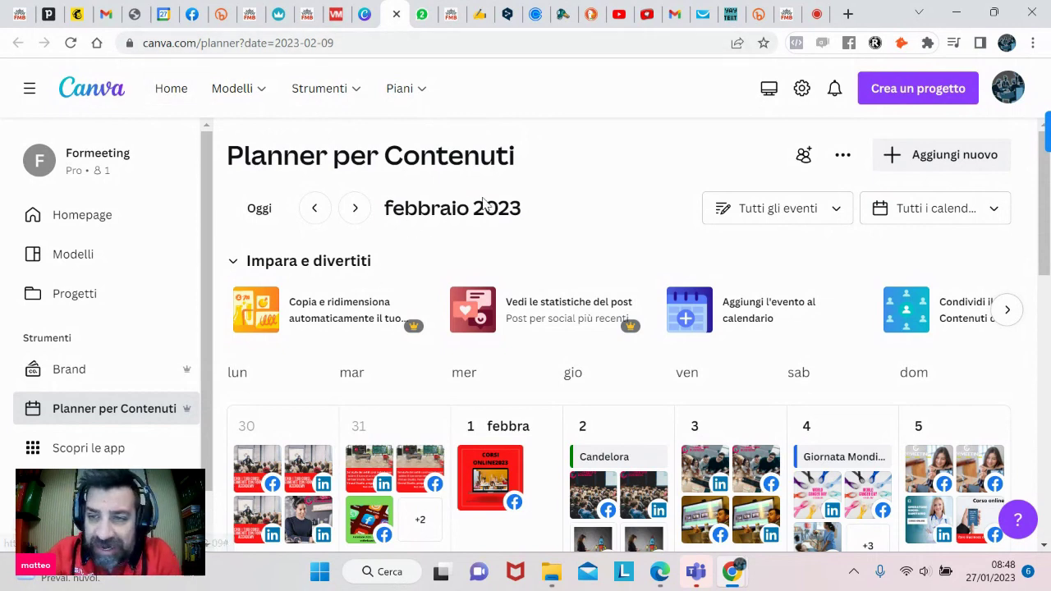
- Open the content planner and look over the posts scheduled in the February 2023 calendar
click(97, 412)
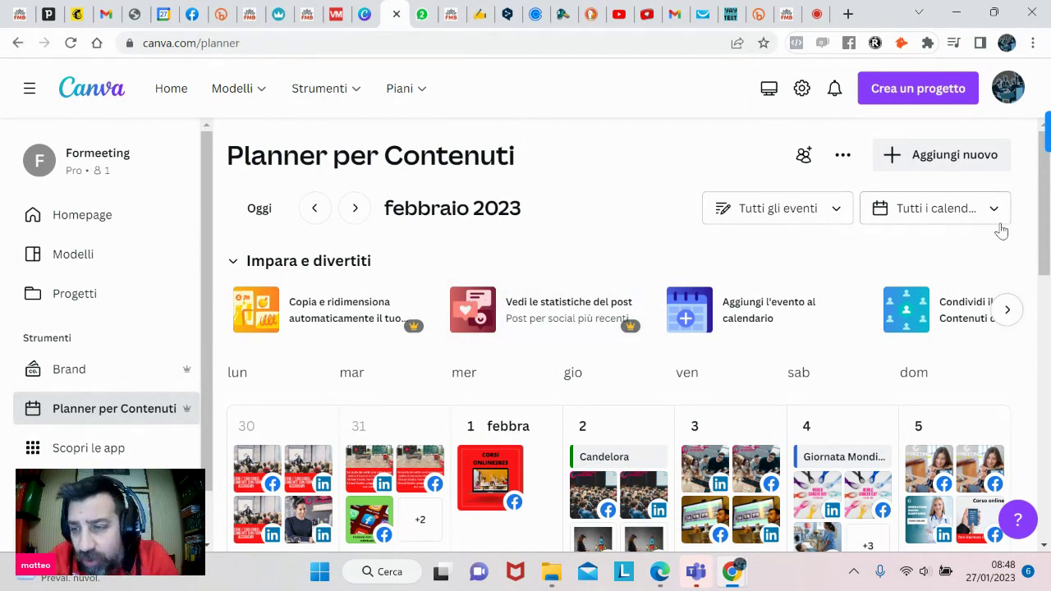
drag(1048, 183, 1047, 239)
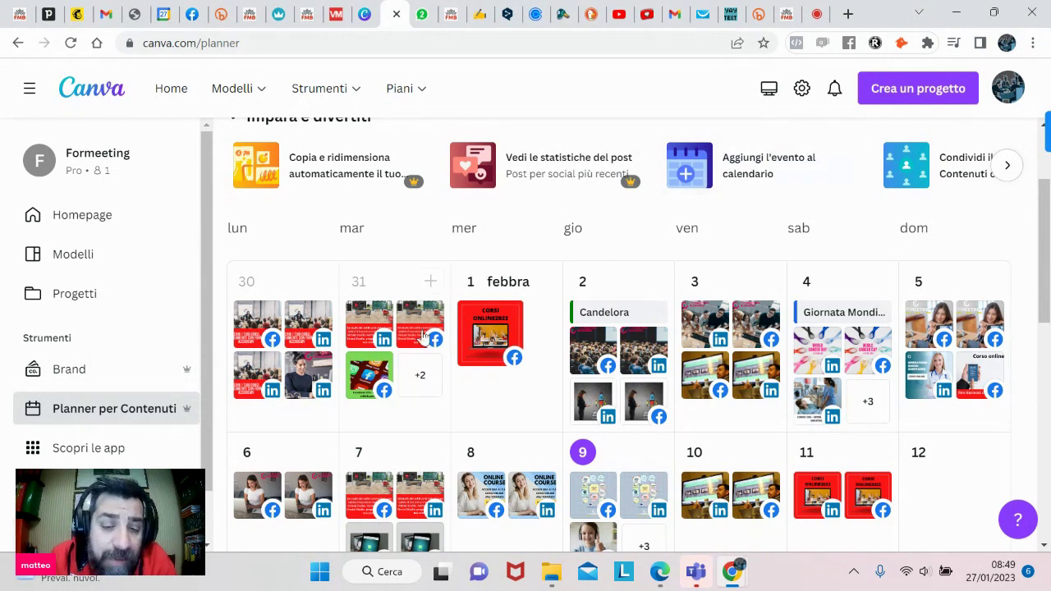
mouse_move(743, 350)
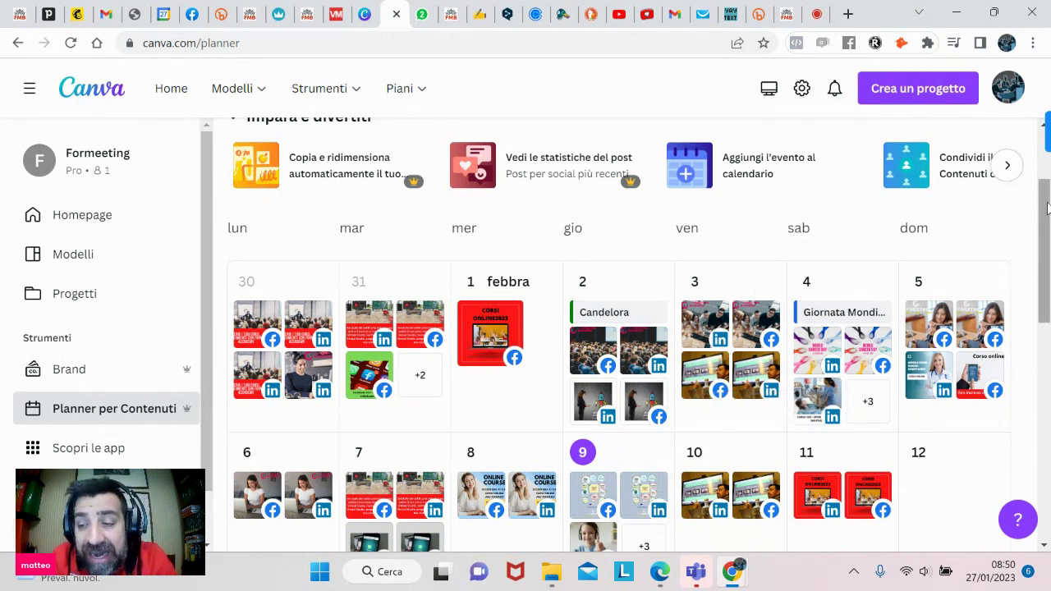
scroll(1047, 223, down, 1)
drag(1047, 224, 1048, 236)
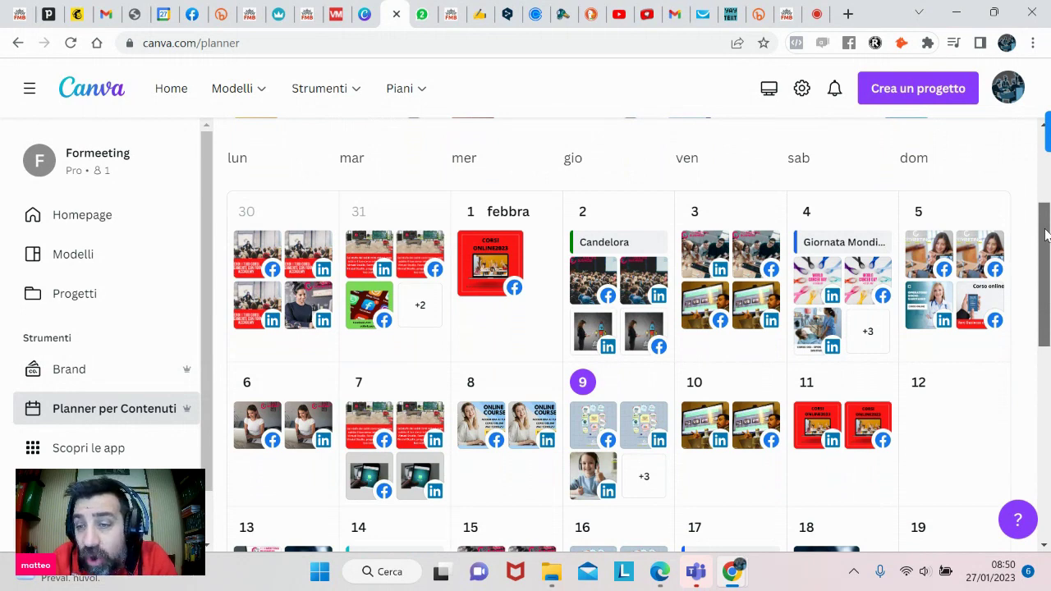
drag(1048, 235, 1048, 210)
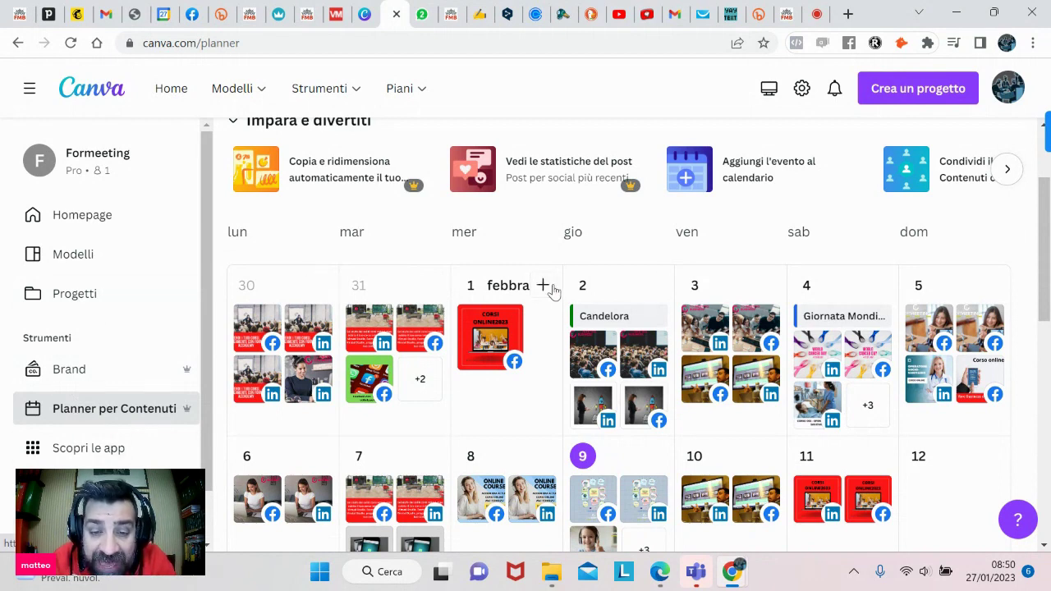
- Create a draft post for 1 February by duplicating the recent woman-and-rocket design, and review its channel options and caption
click(543, 286)
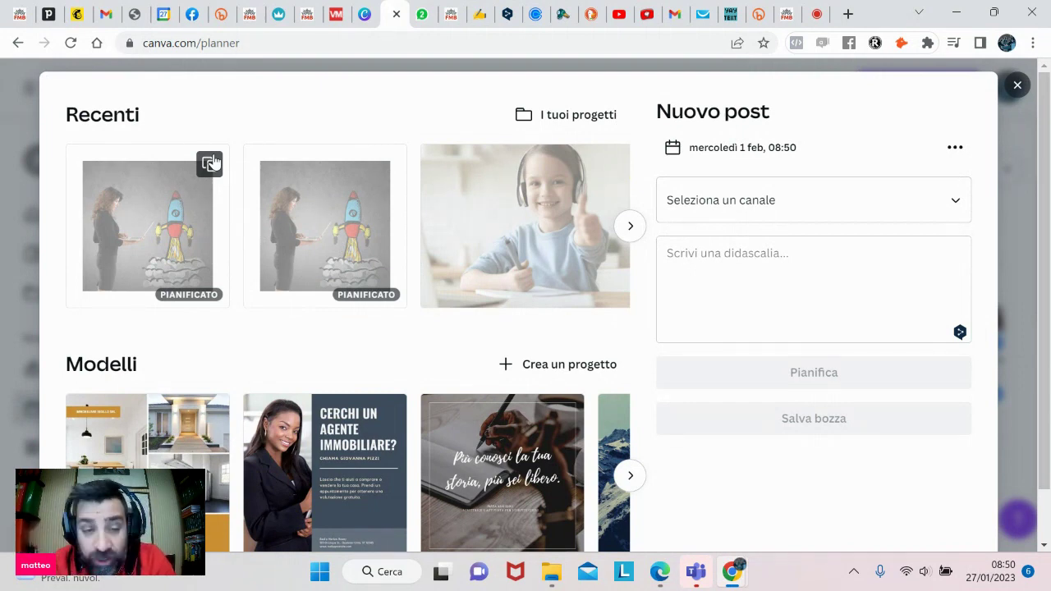
click(210, 164)
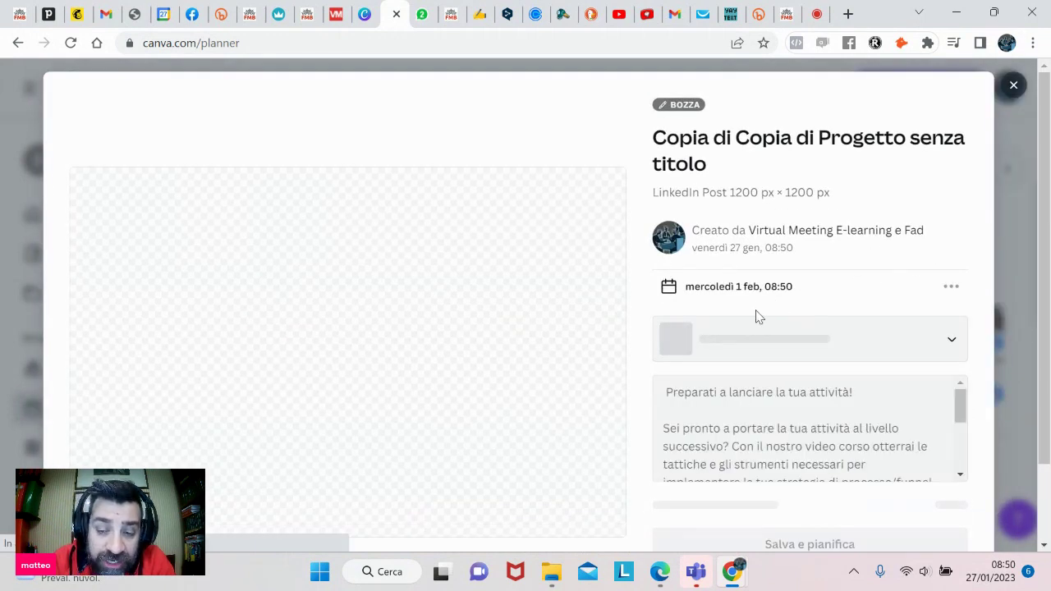
click(955, 341)
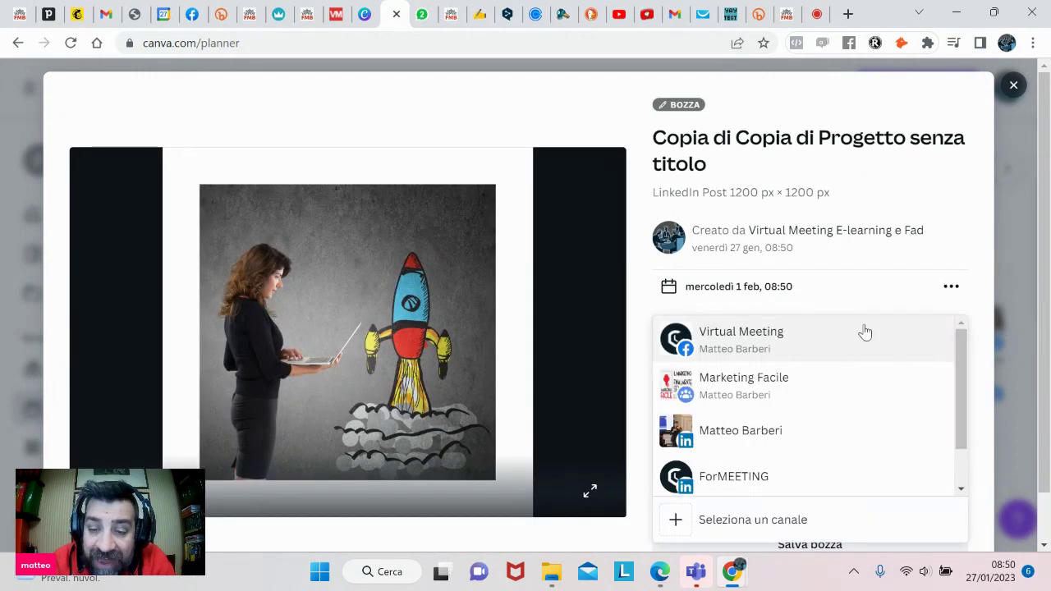
click(988, 200)
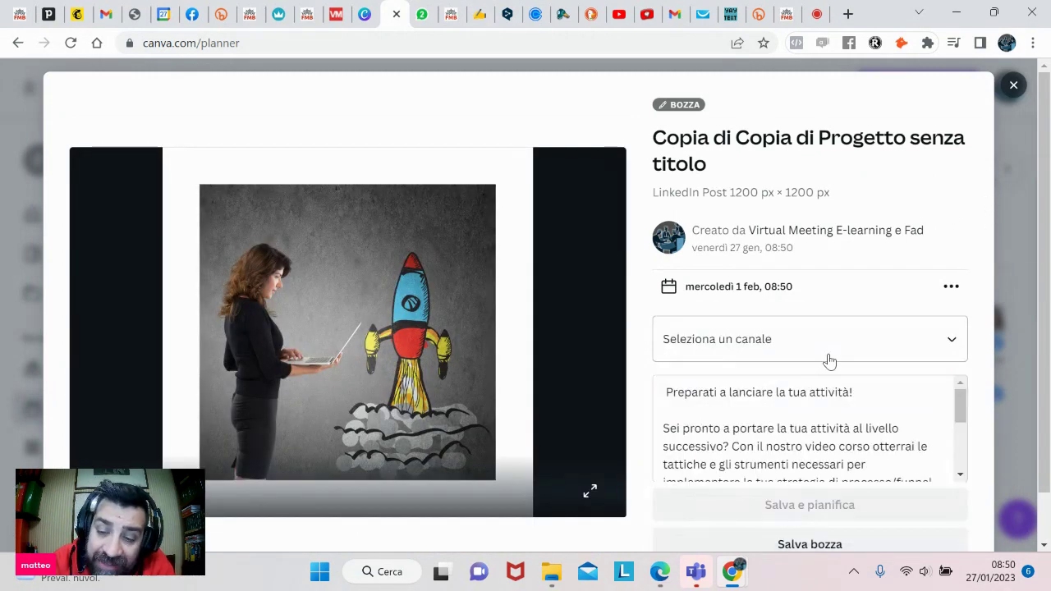
scroll(822, 427, down, 6)
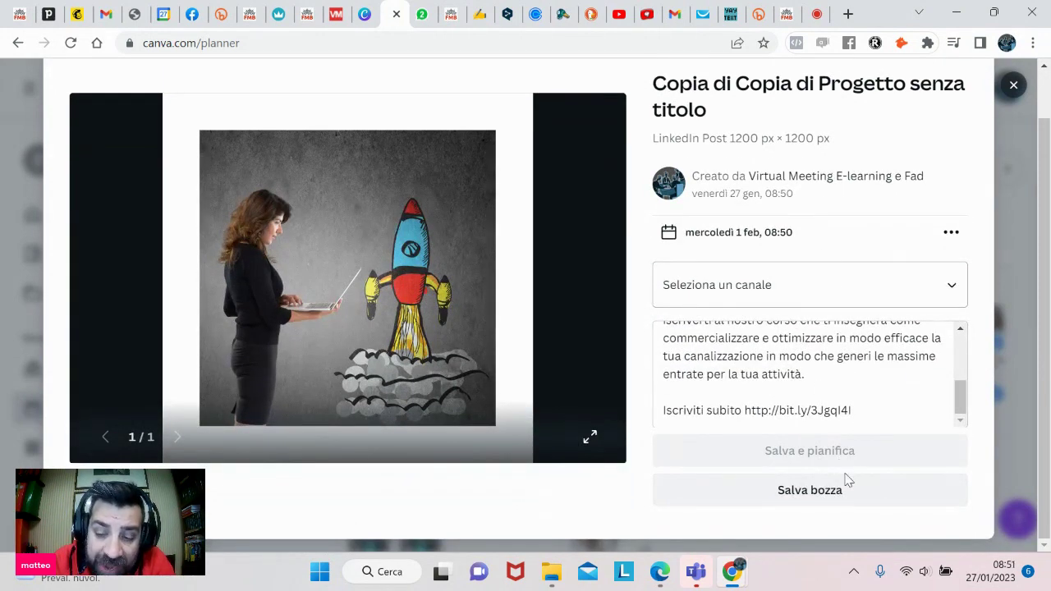
scroll(829, 288, up, 1)
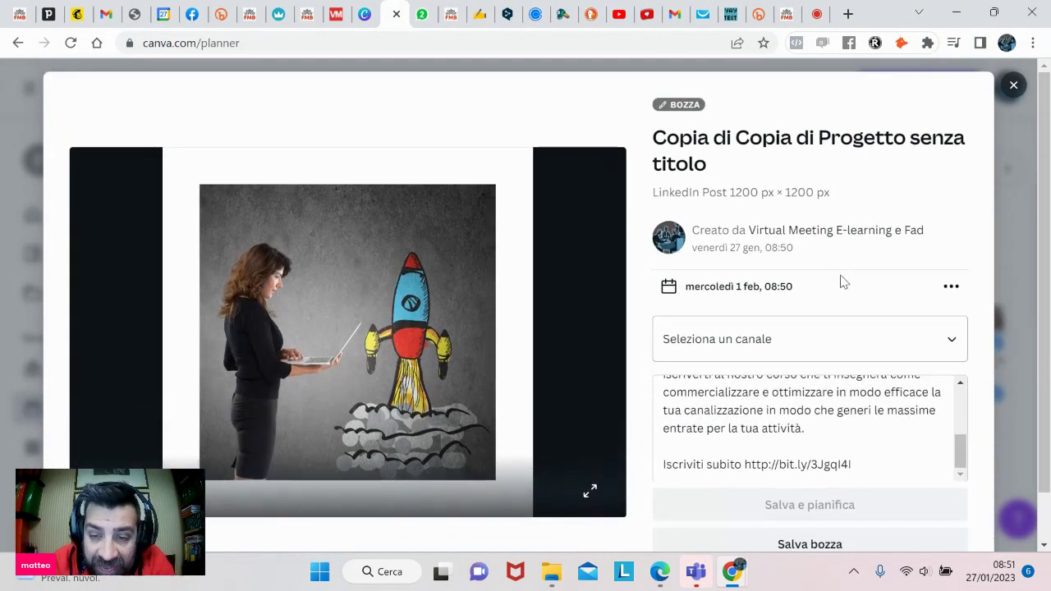
click(1015, 87)
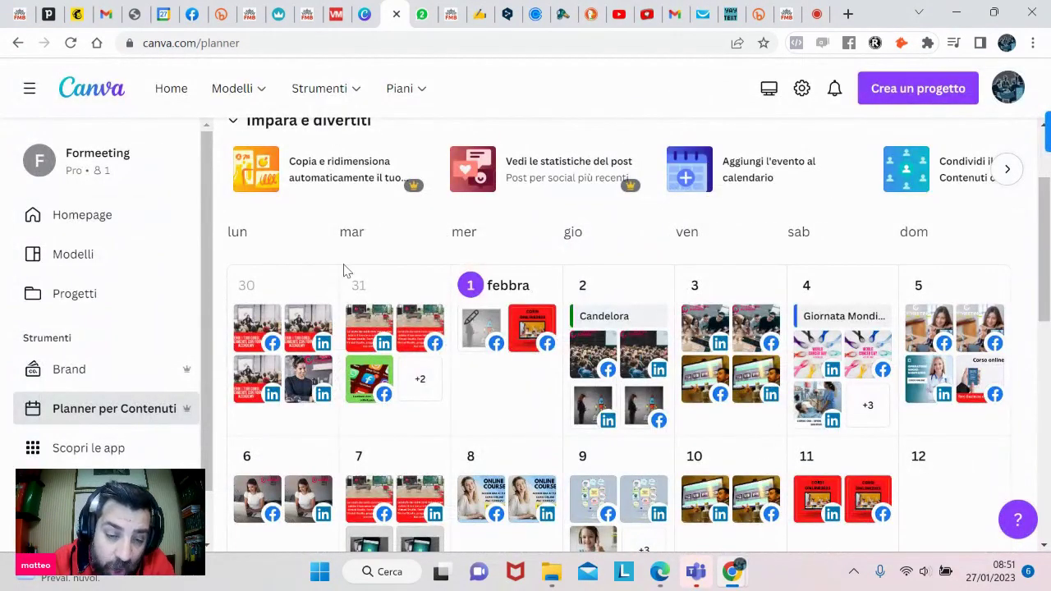
- Open the list of formats for a new project and clear its search term to view the suggested design types
click(891, 96)
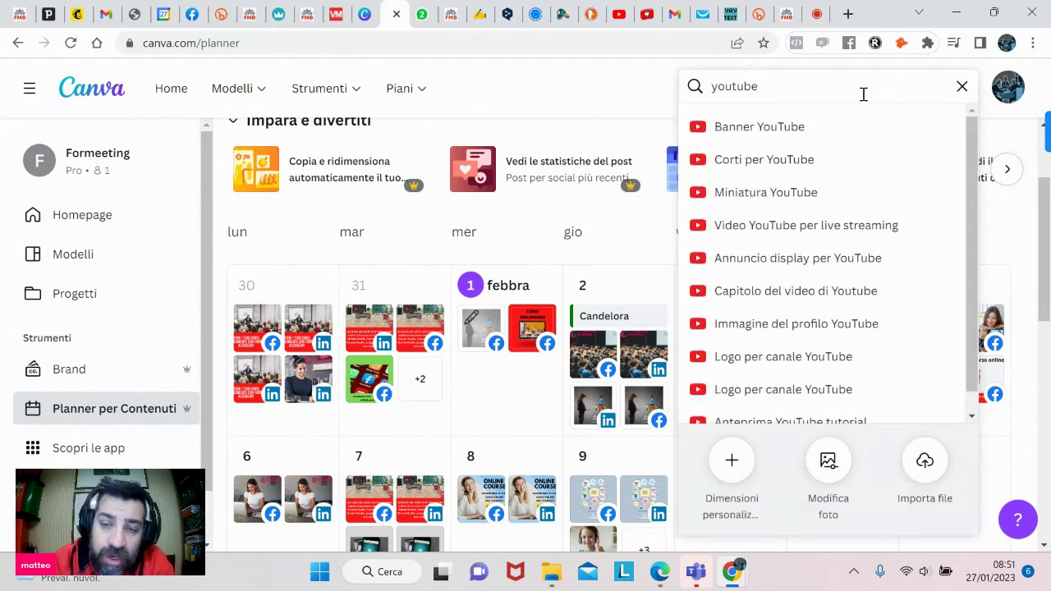
click(599, 99)
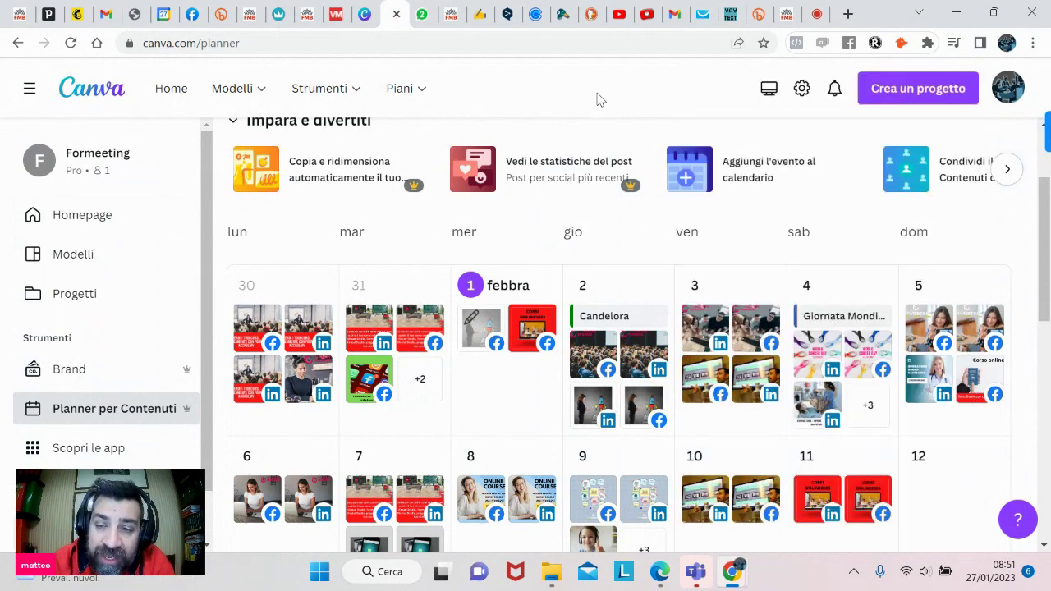
click(936, 88)
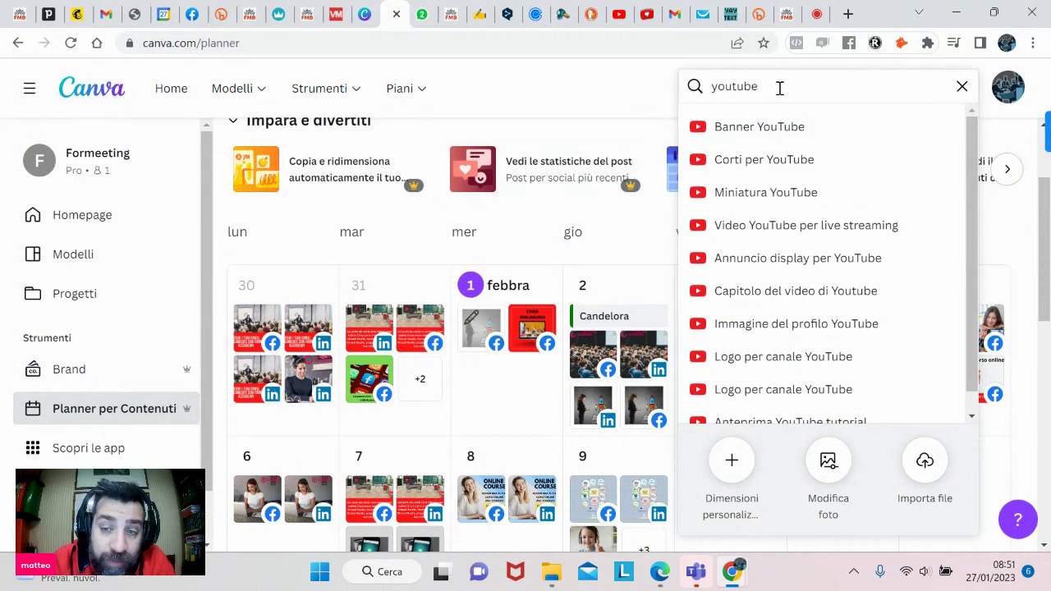
key(BackSpace)
key(BackSpace)
key(BackSpace)
key(BackSpace)
key(BackSpace)
key(BackSpace)
key(BackSpace)
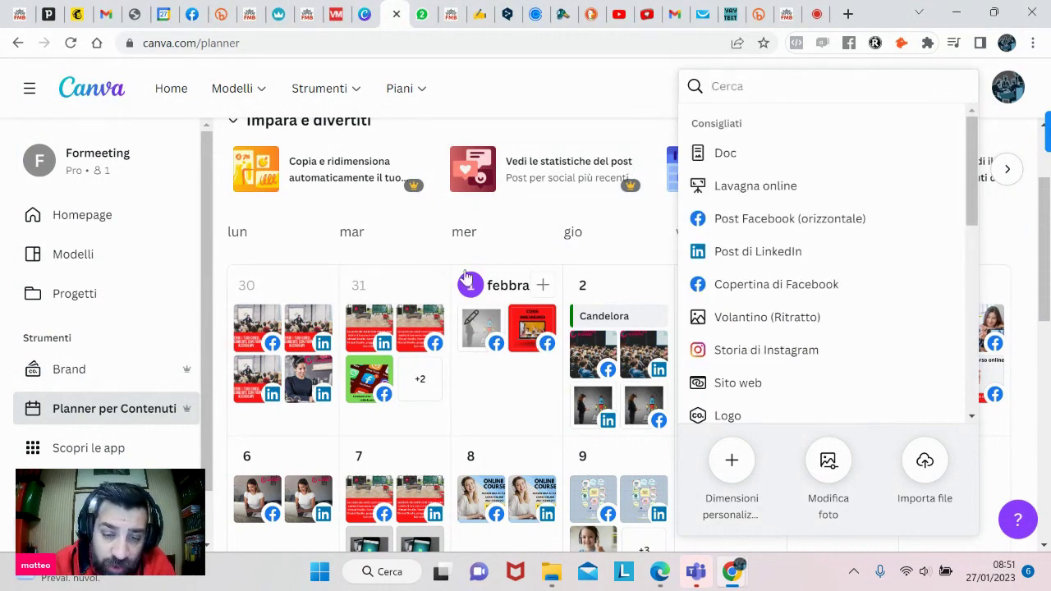
- Start a new post for 31 January and create a blank "Post Facebook (orizzontale)" design for it
click(428, 285)
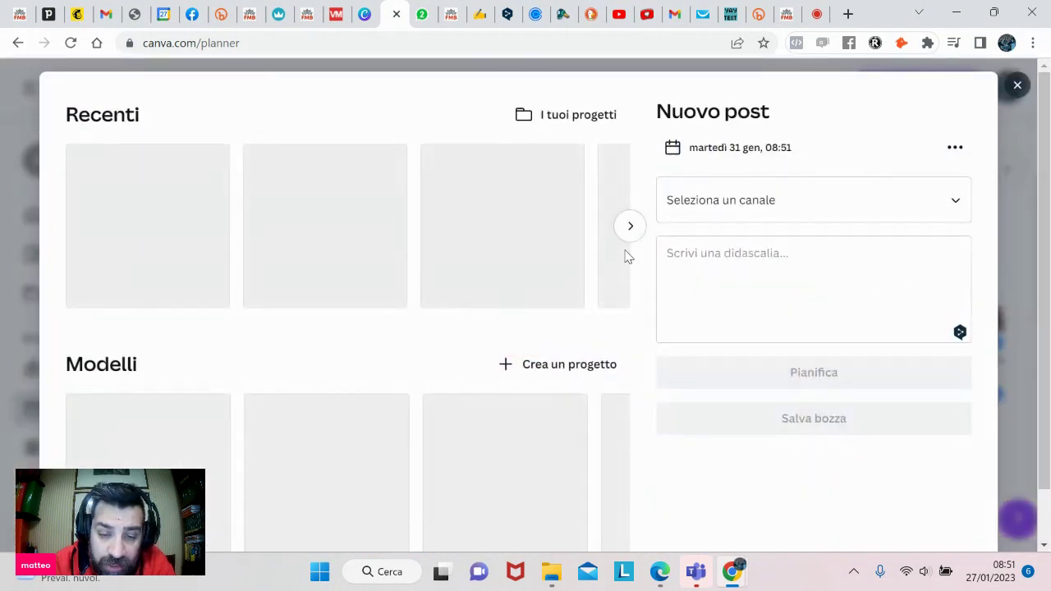
click(594, 367)
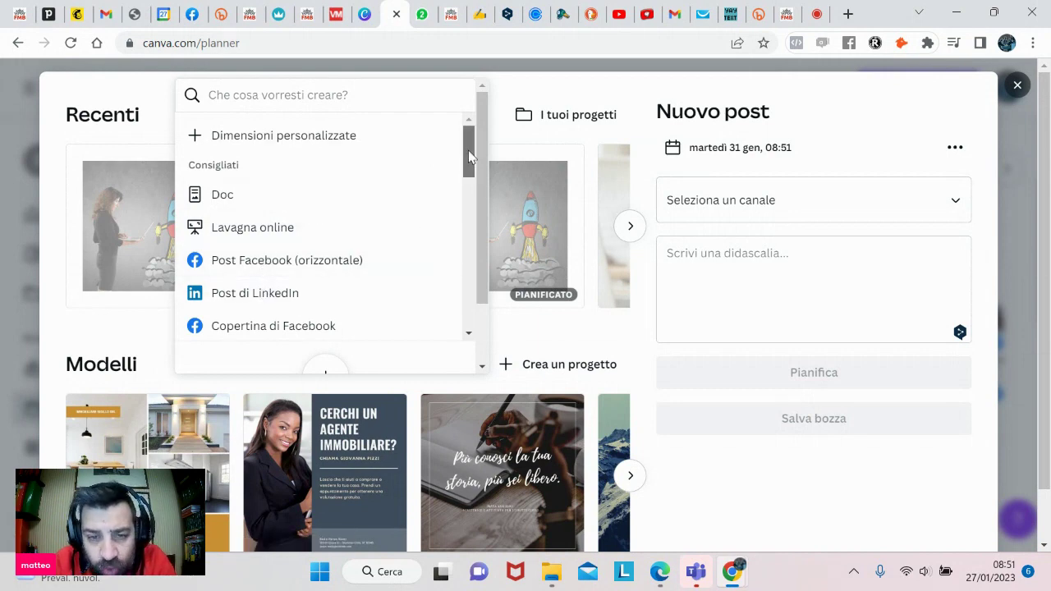
mouse_move(468, 151)
mouse_down()
mouse_move(473, 322)
mouse_move(465, 138)
mouse_up()
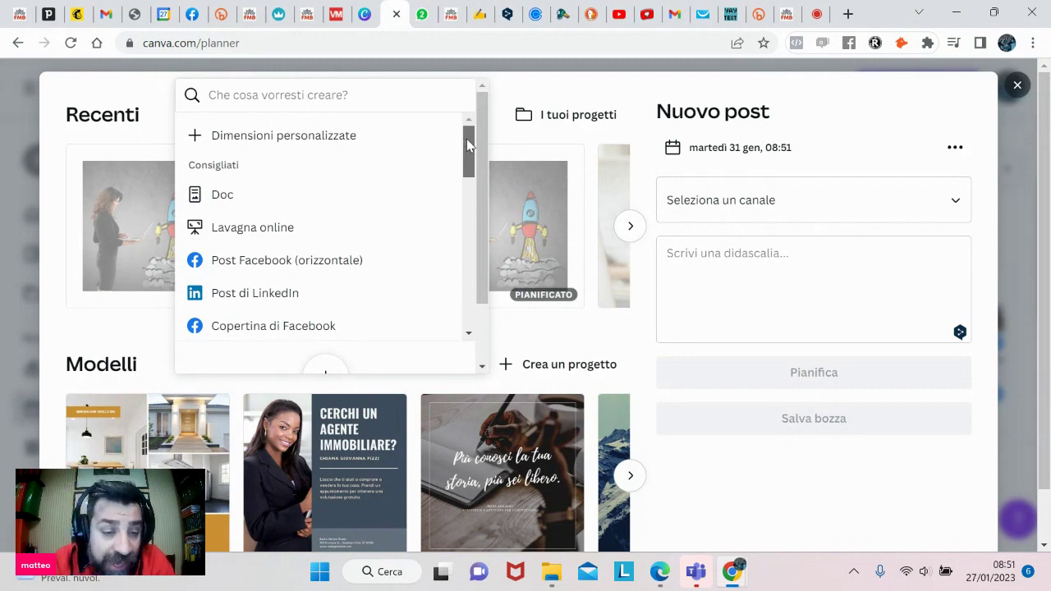
scroll(470, 168, down, 1)
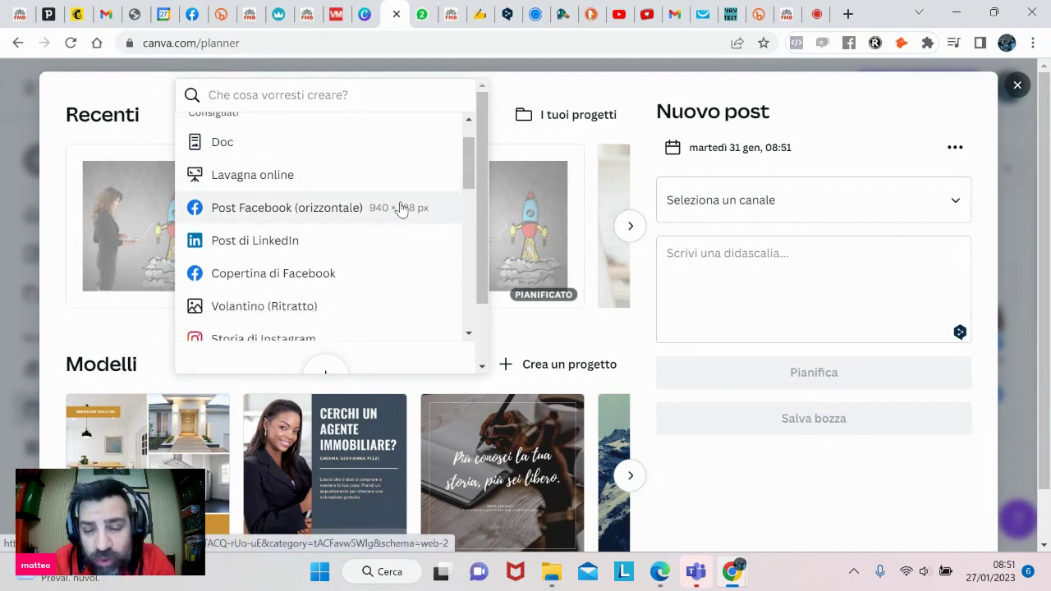
click(302, 213)
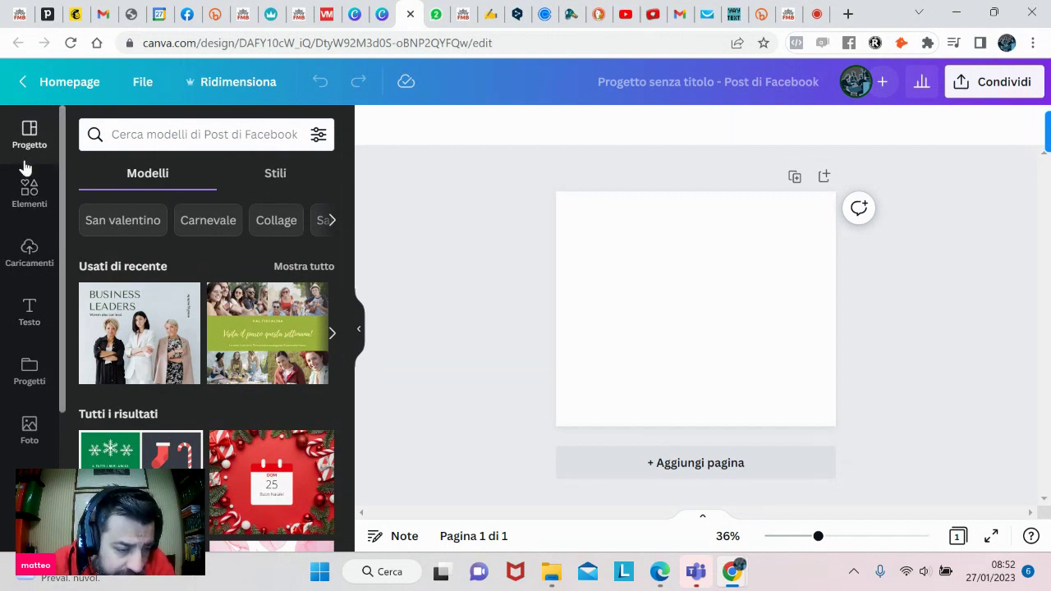
- Search the photo library for "corsi online" and add the photo of the woman in a white T-shirt at a laptop
click(28, 428)
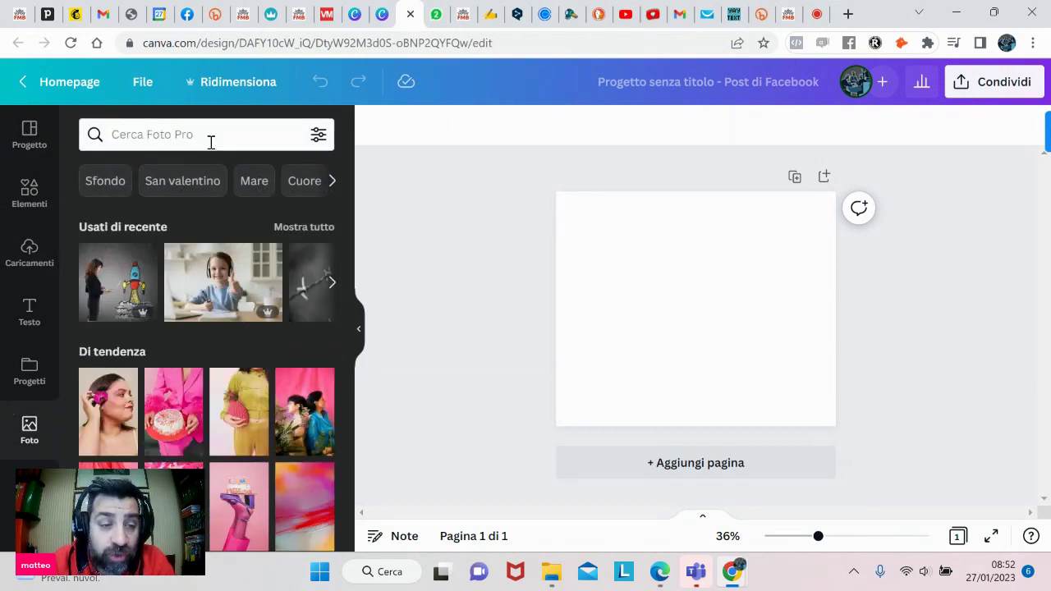
click(211, 142)
text(cors)
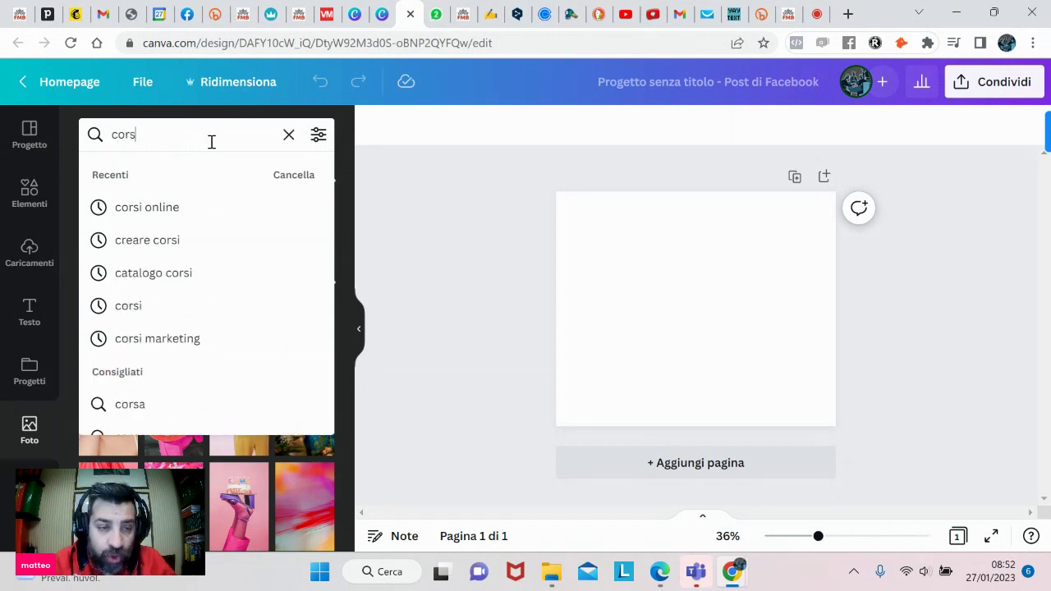
text(i online)
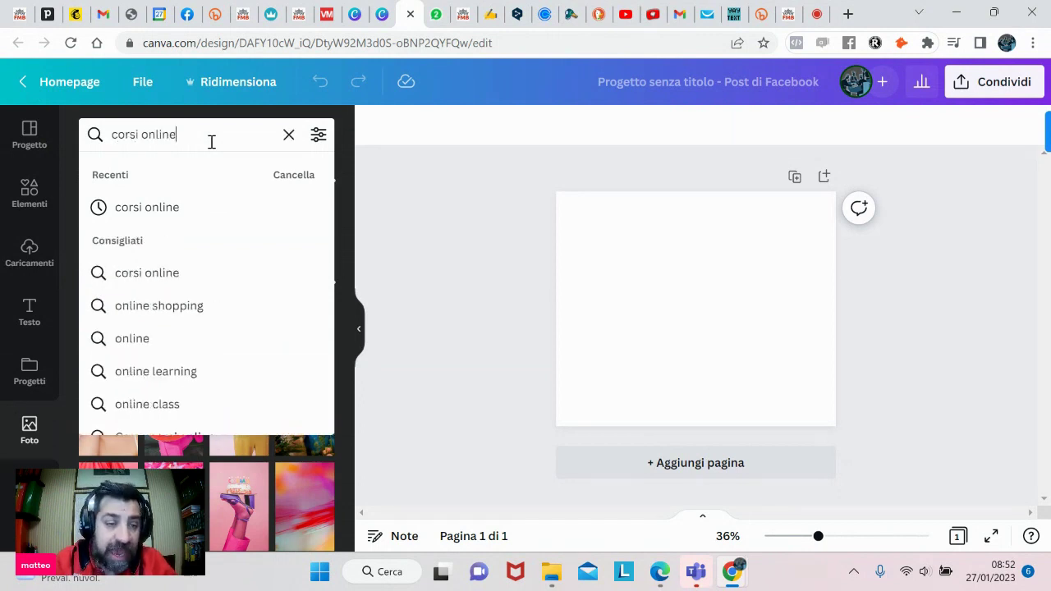
key(Return)
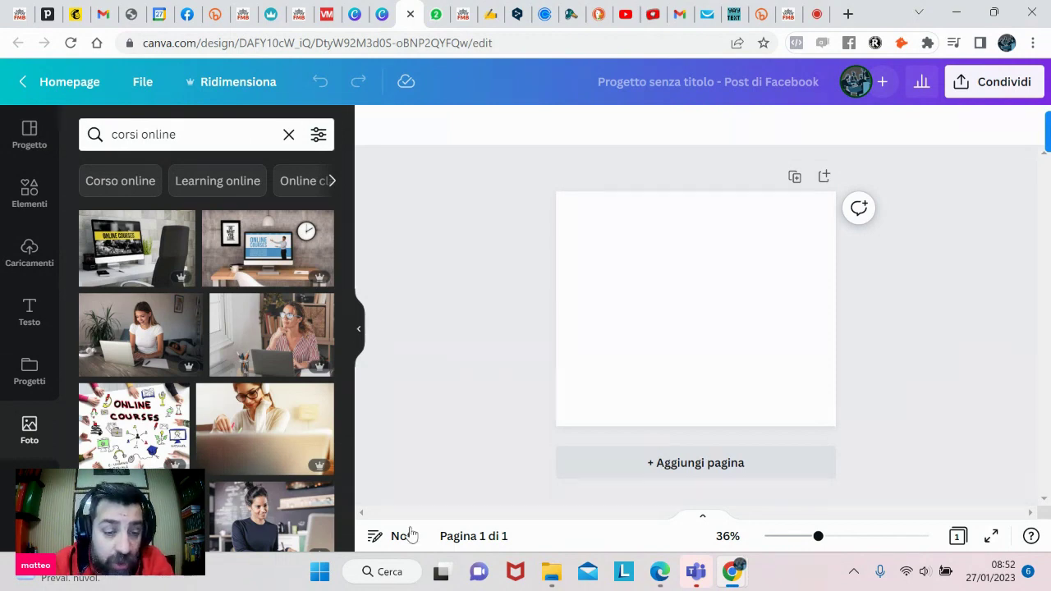
click(113, 348)
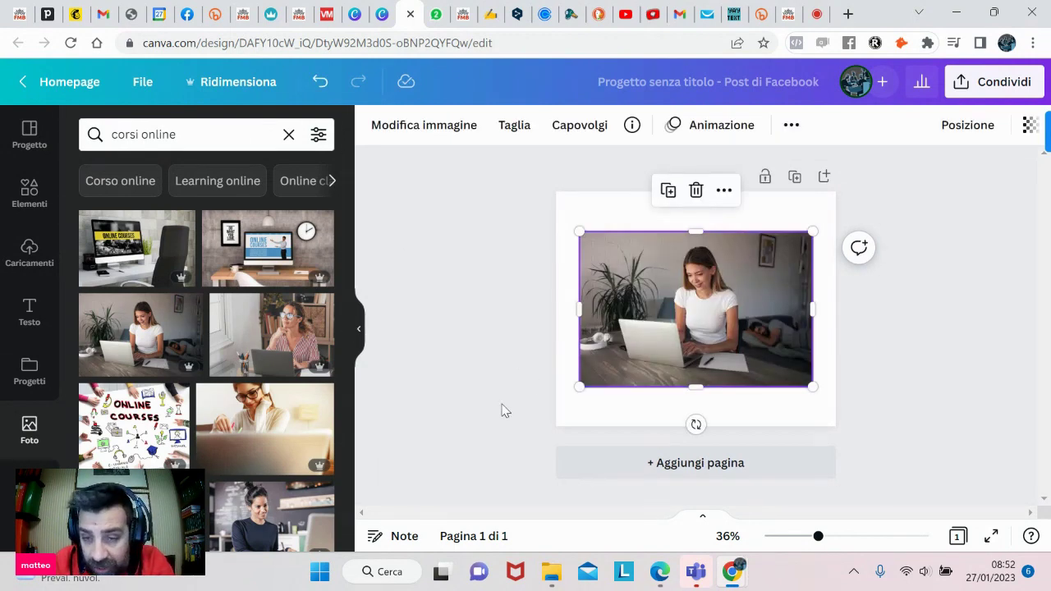
- Stretch the woman-at-laptop photo on all four sides so it covers the whole page
drag(697, 220, 697, 185)
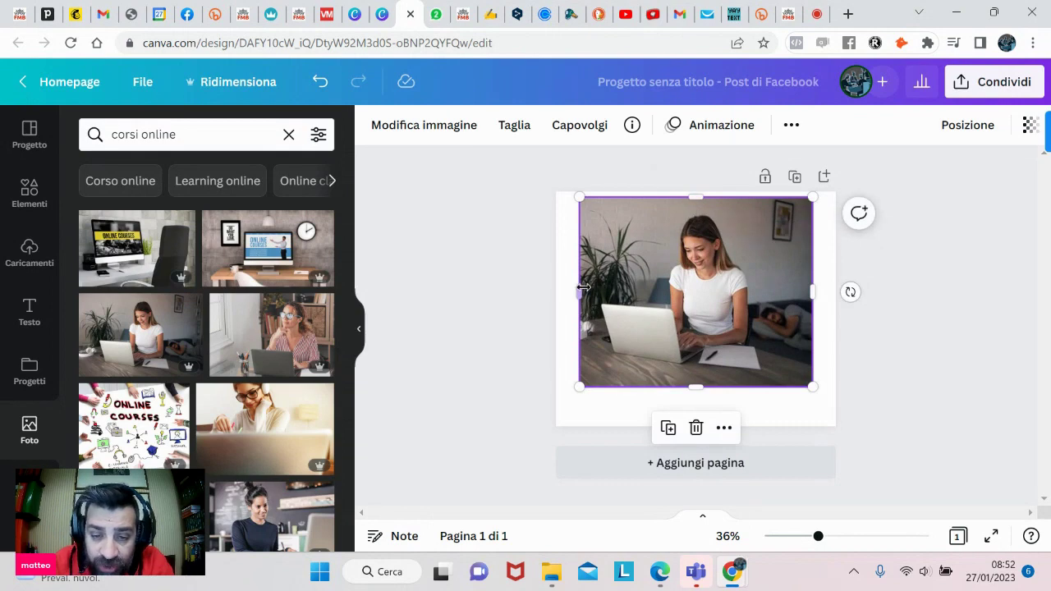
drag(580, 292, 556, 292)
drag(813, 291, 846, 292)
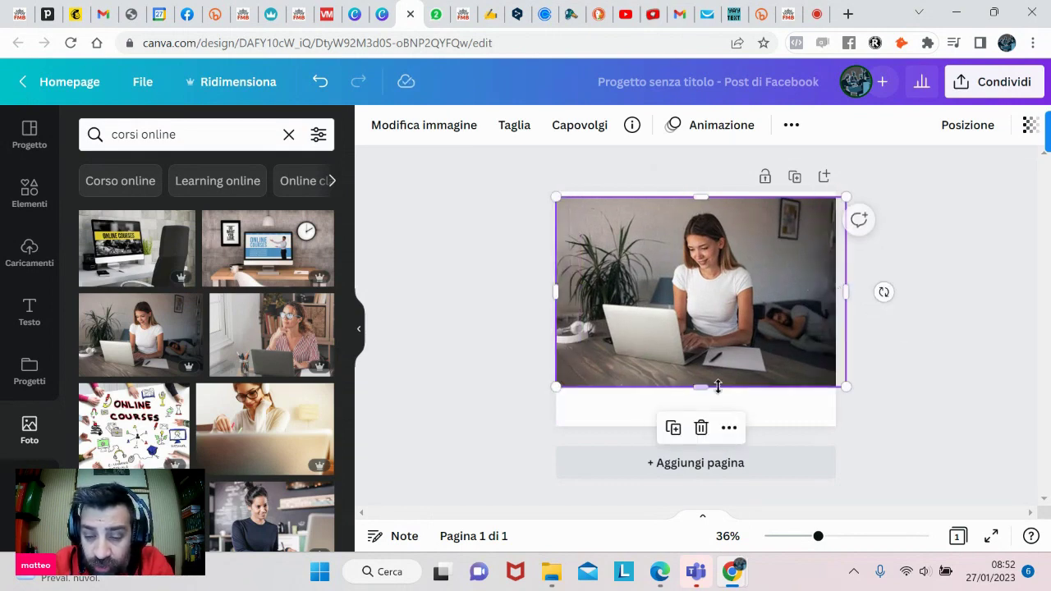
drag(699, 387, 701, 426)
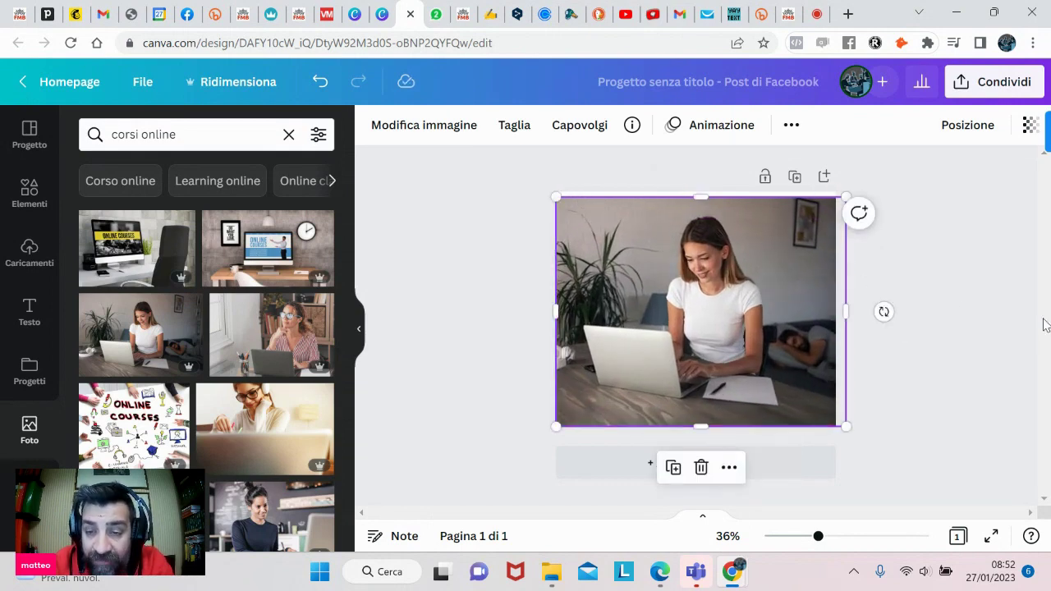
drag(701, 197, 701, 191)
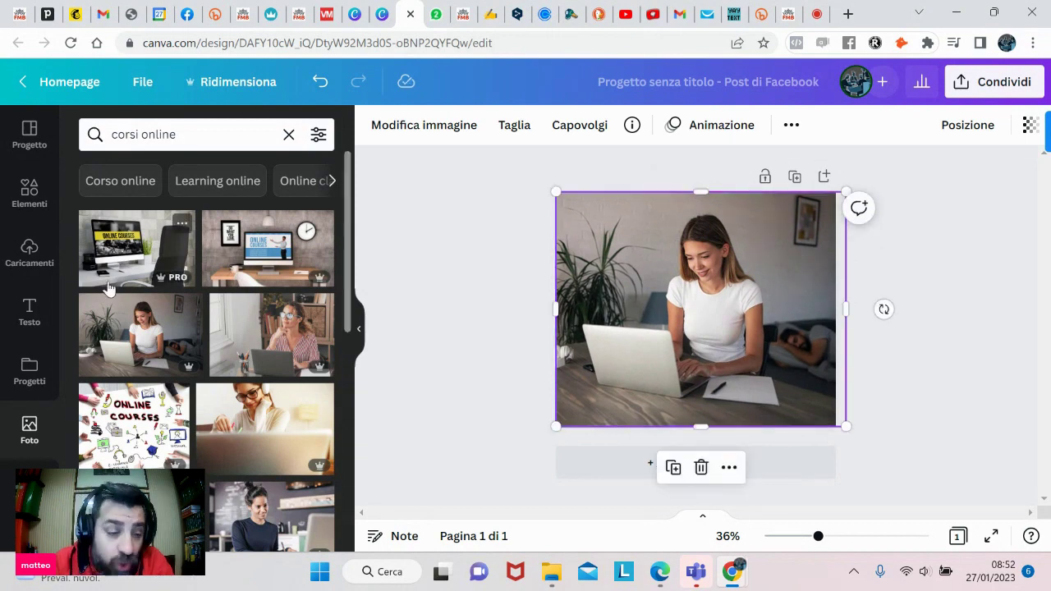
- Find the white "FORMEETING" logo with the yellow tagline among the uploaded images and add it to the post
click(29, 251)
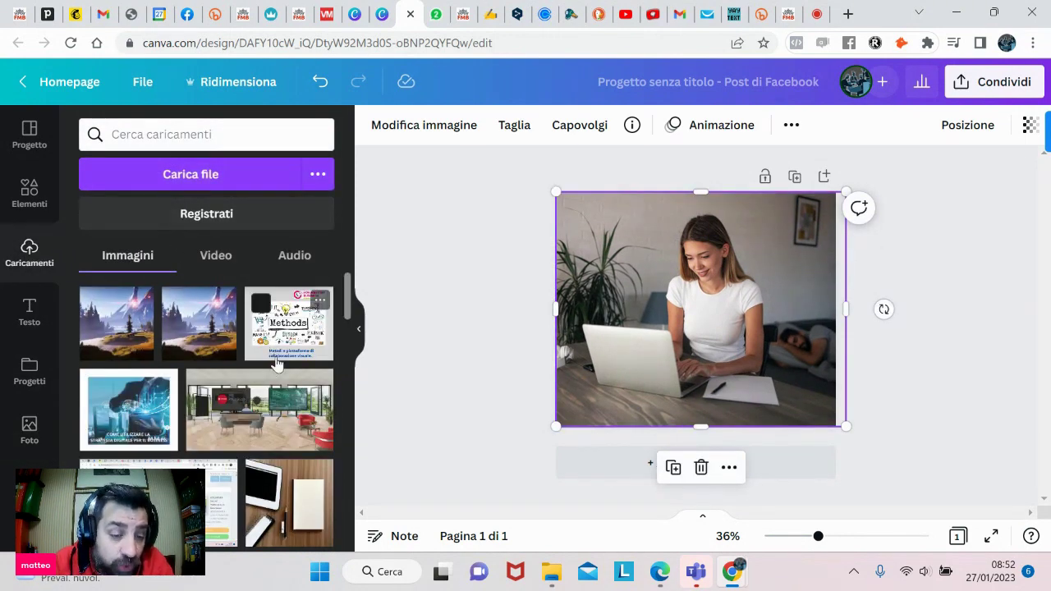
scroll(279, 366, down, 15)
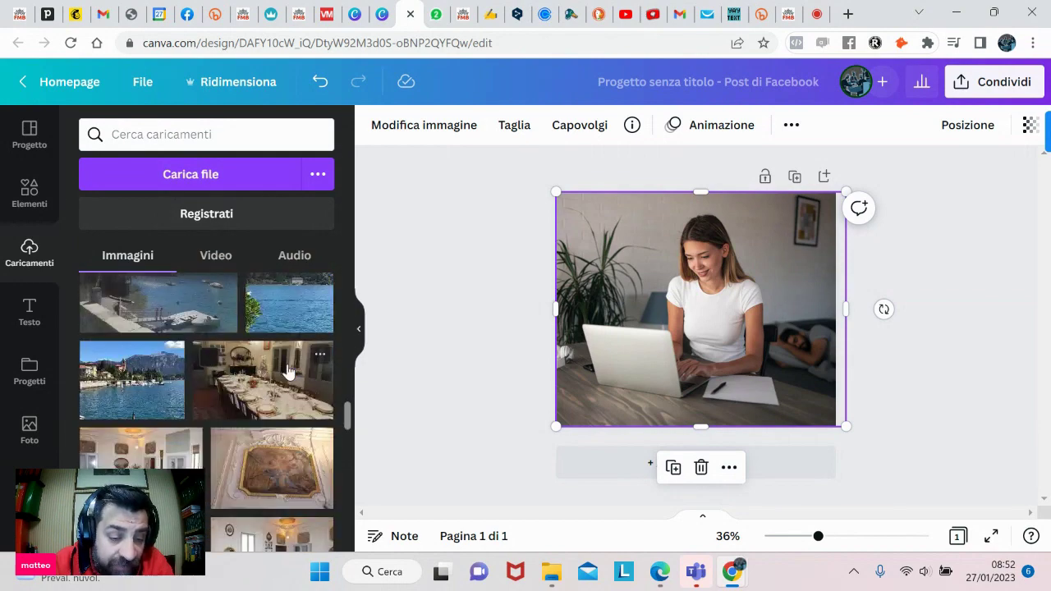
scroll(287, 374, down, 15)
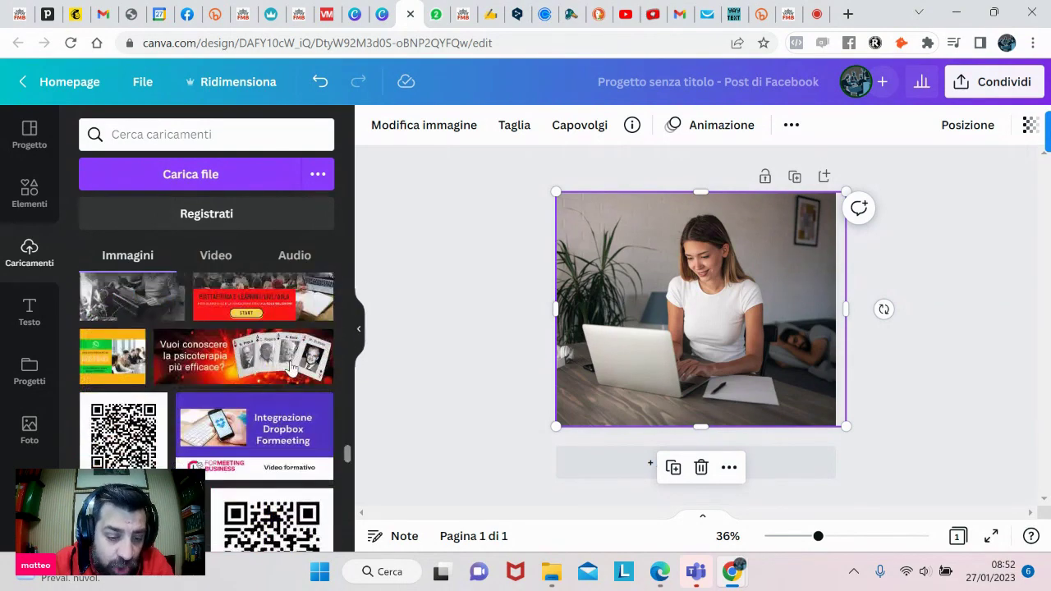
scroll(292, 368, down, 15)
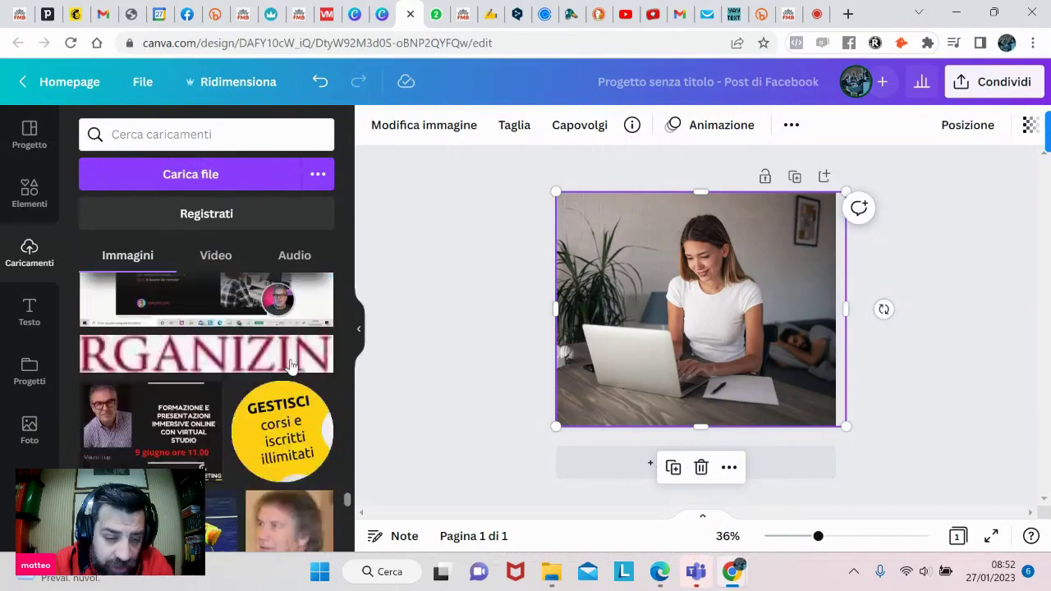
scroll(291, 366, down, 15)
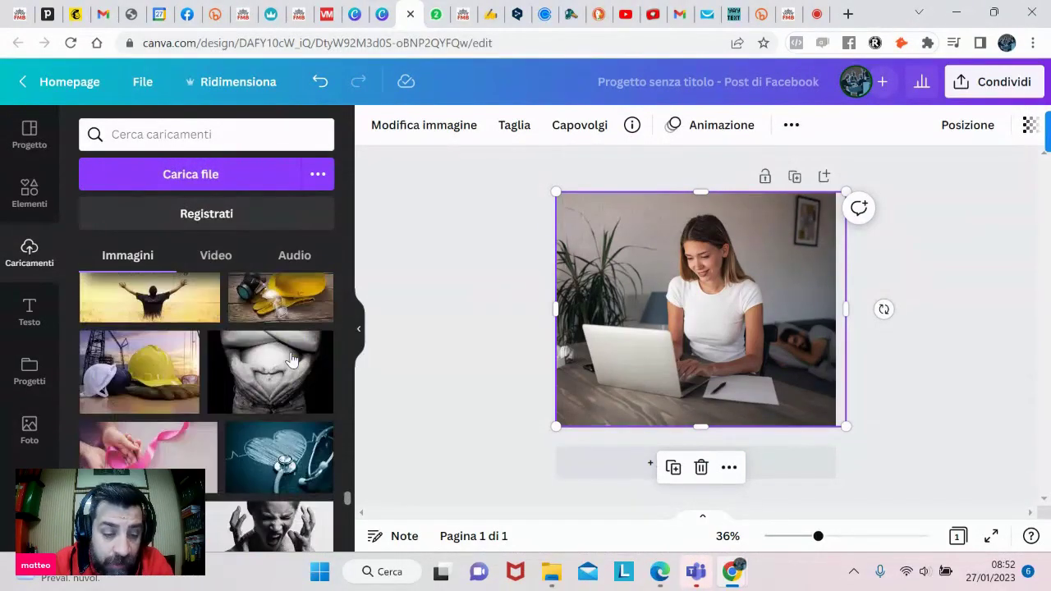
scroll(291, 360, down, 15)
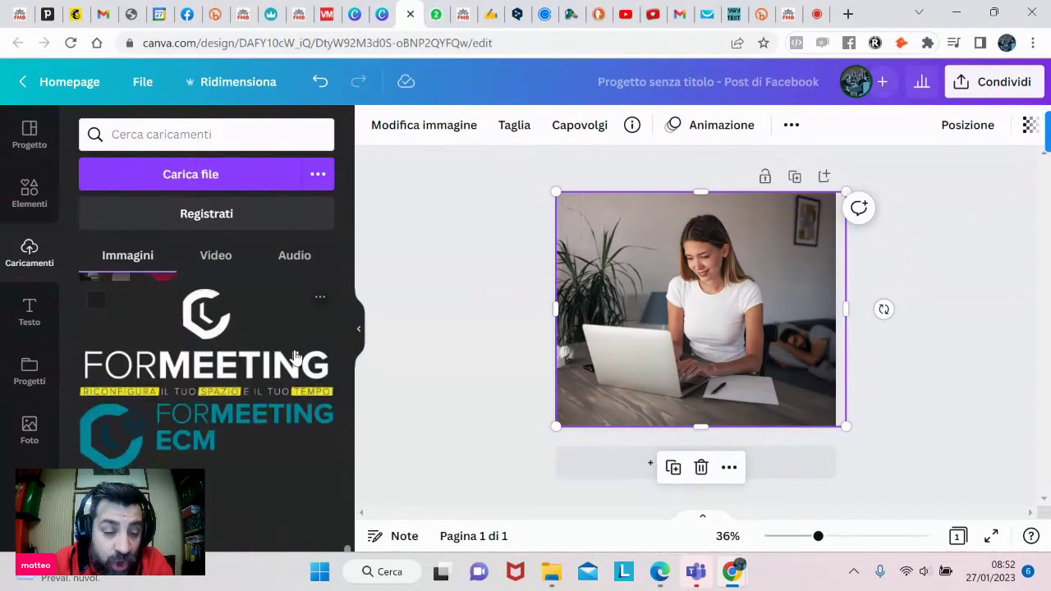
click(276, 370)
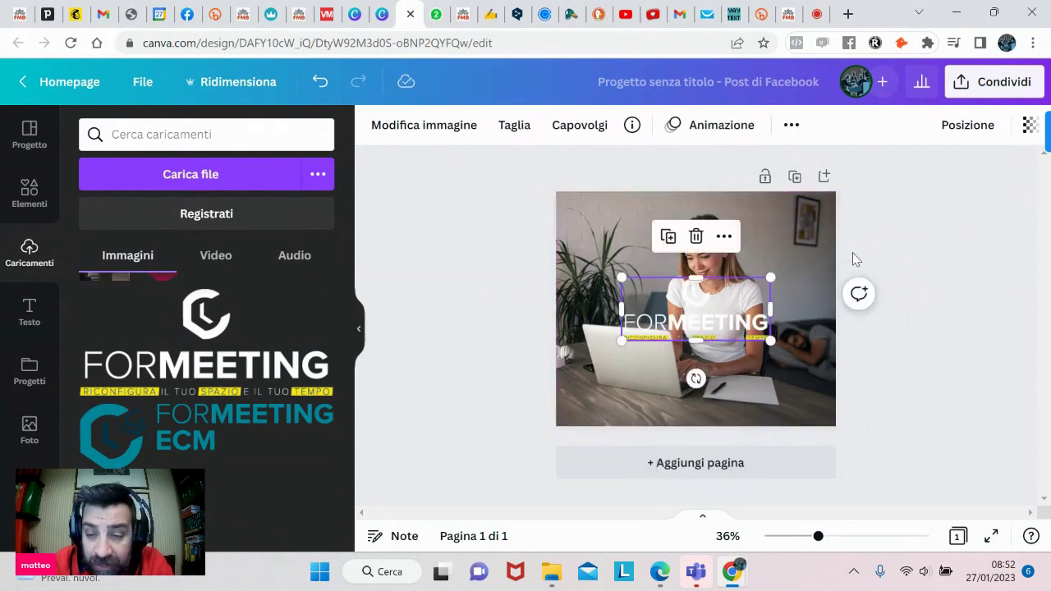
- Move the FORMEETING logo to the photo's upper-left corner and shrink it to about 320 × 136
drag(697, 305, 634, 226)
click(743, 240)
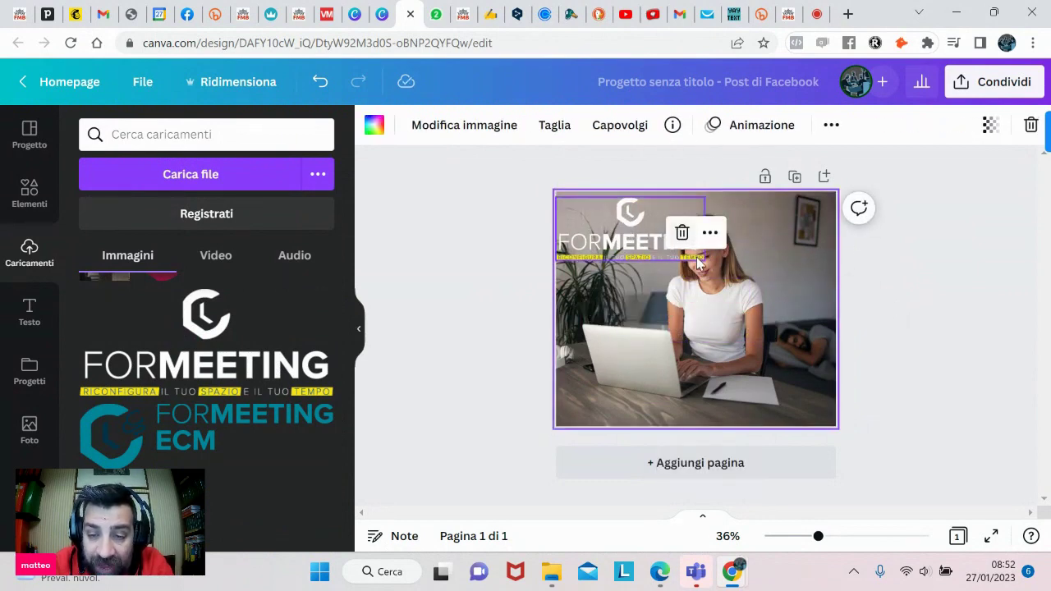
click(699, 259)
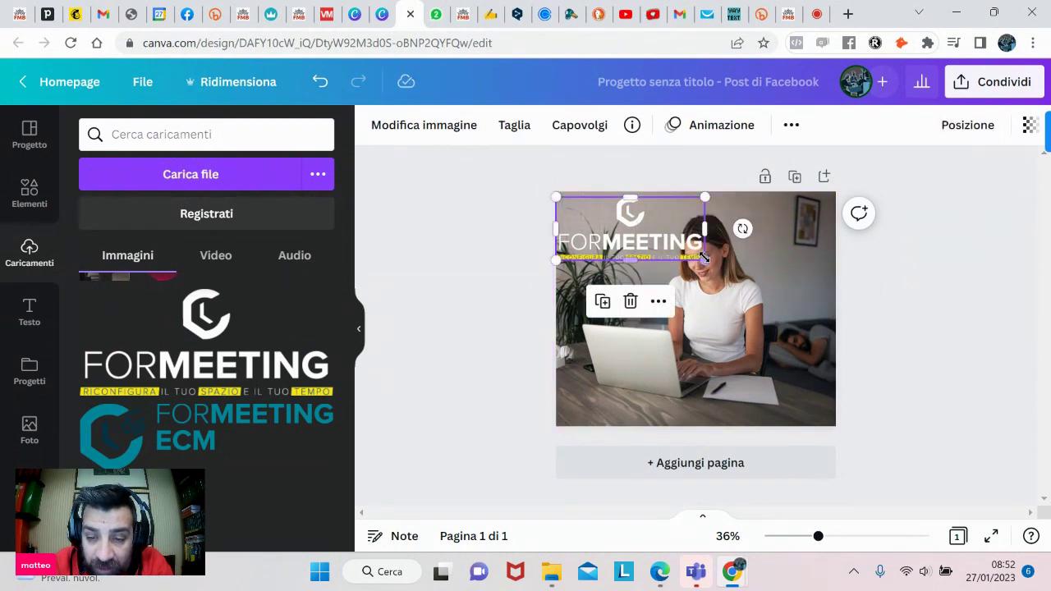
drag(704, 257, 651, 237)
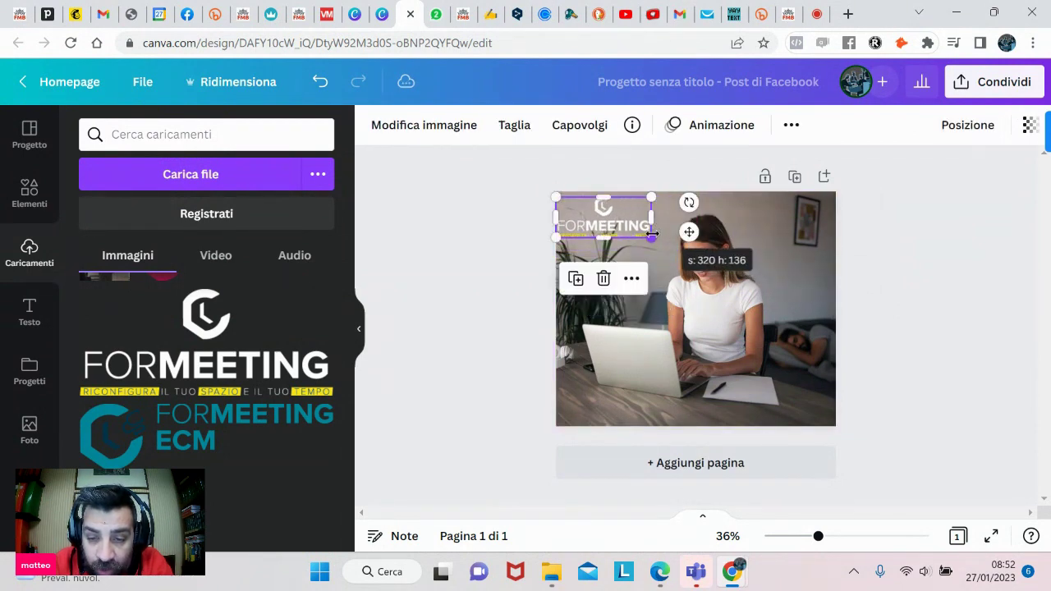
click(789, 240)
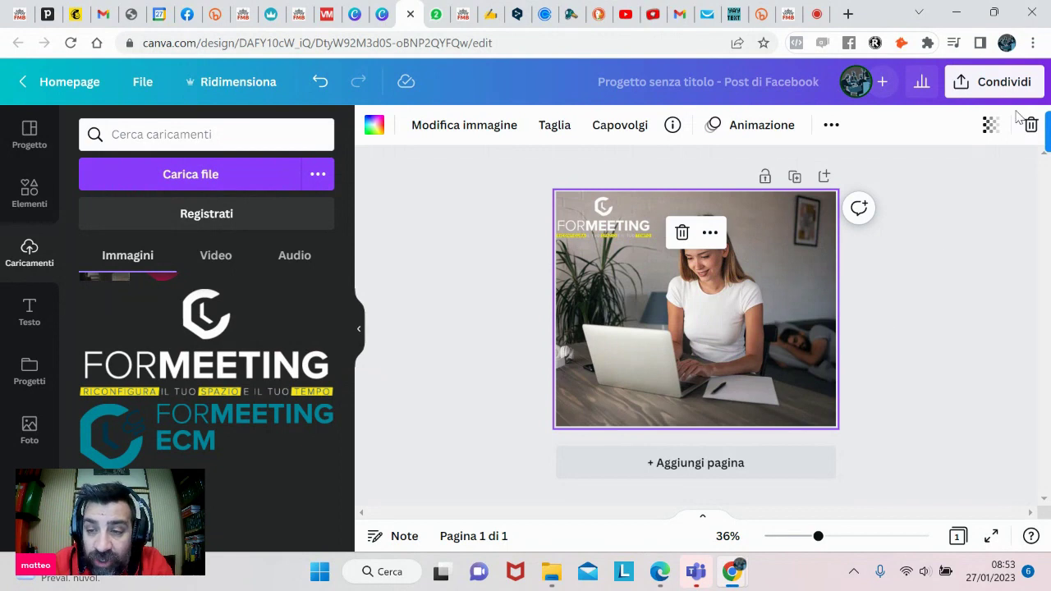
- Open the design's sharing options and start a post to the LinkedIn profile
click(1003, 79)
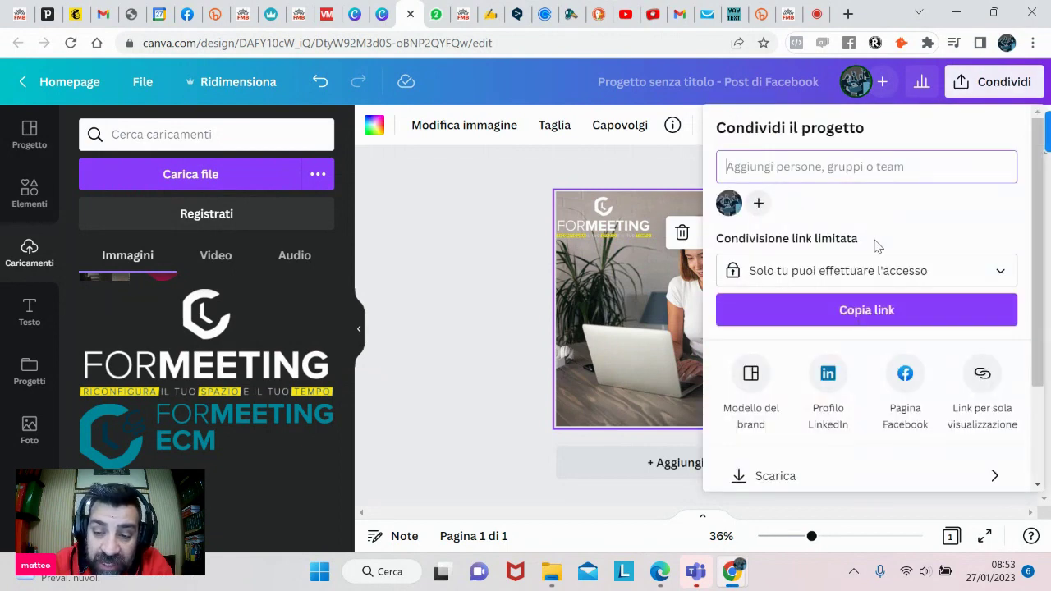
scroll(873, 250, down, 2)
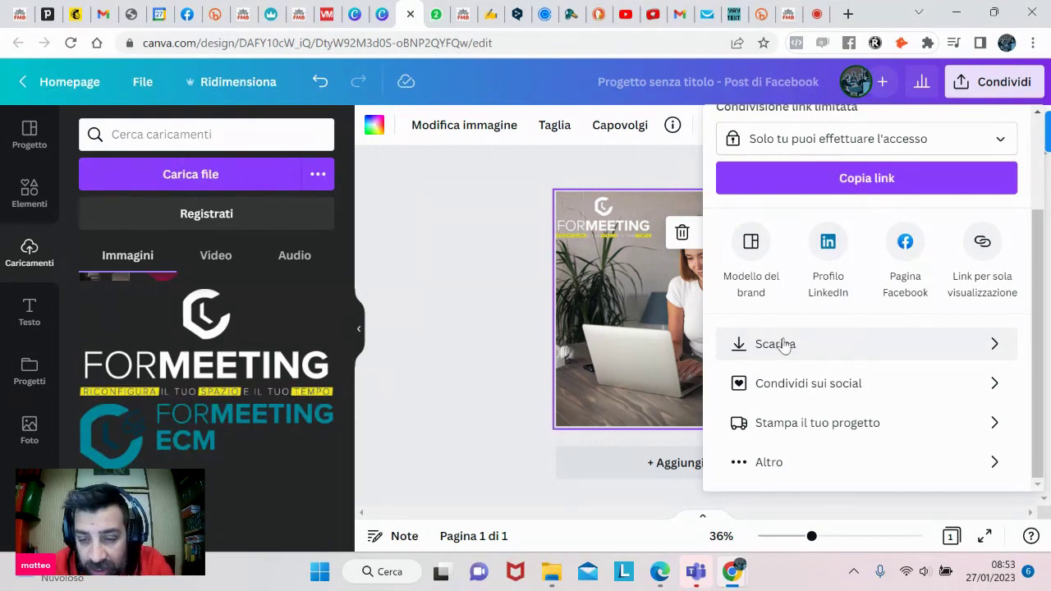
click(827, 247)
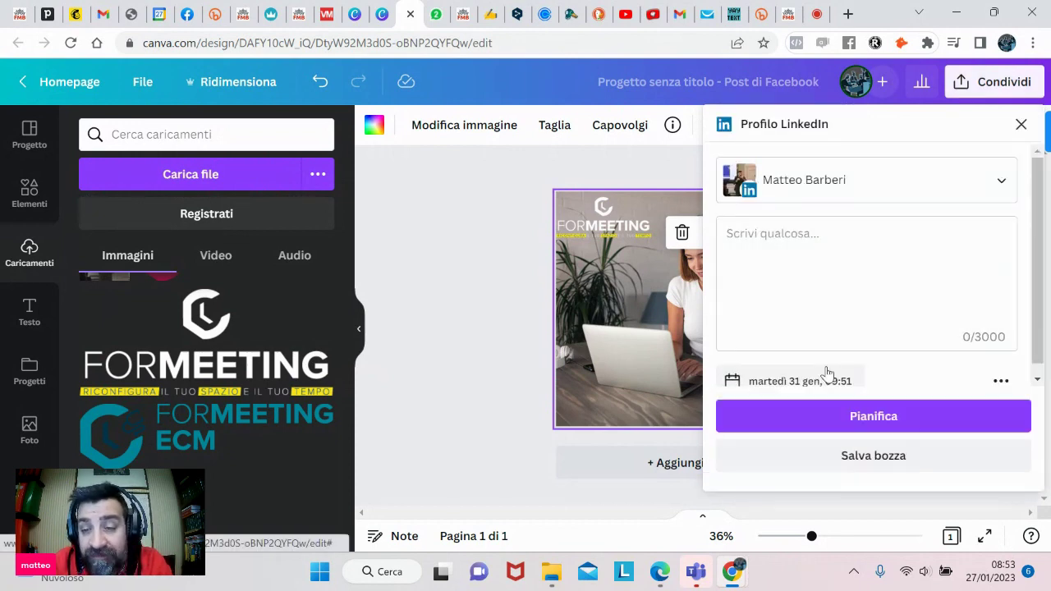
- Enter random placeholder text as the LinkedIn post's caption and delete all of it
click(788, 230)
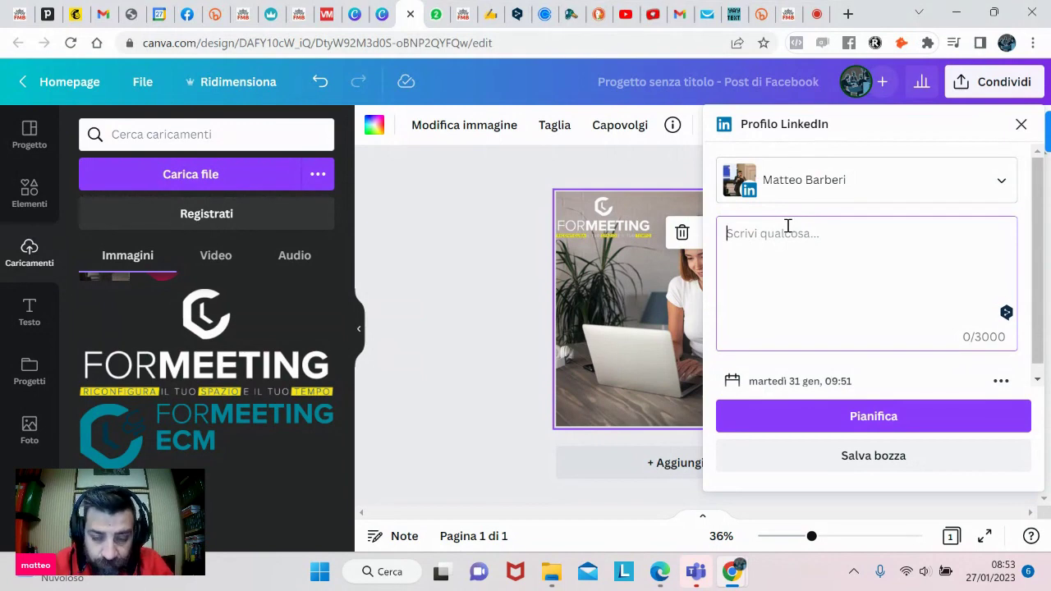
text(jskfjlksdjflksjflksjflksjlkjlkfkljl)
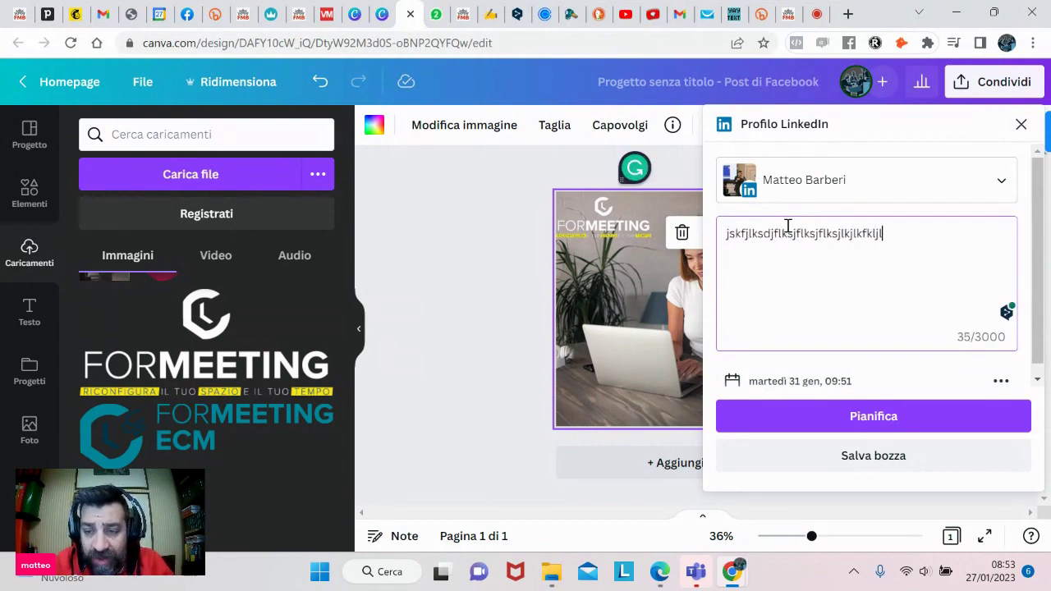
key(BackSpace)
key(BackSpace)
key(BackSpace)
key(BackSpace)
key(BackSpace)
key(BackSpace)
key(BackSpace)
key(BackSpace)
key(BackSpace)
key(BackSpace)
key(BackSpace)
key(BackSpace)
key(BackSpace)
key(BackSpace)
key(BackSpace)
key(BackSpace)
key(BackSpace)
key(BackSpace)
key(BackSpace)
key(BackSpace)
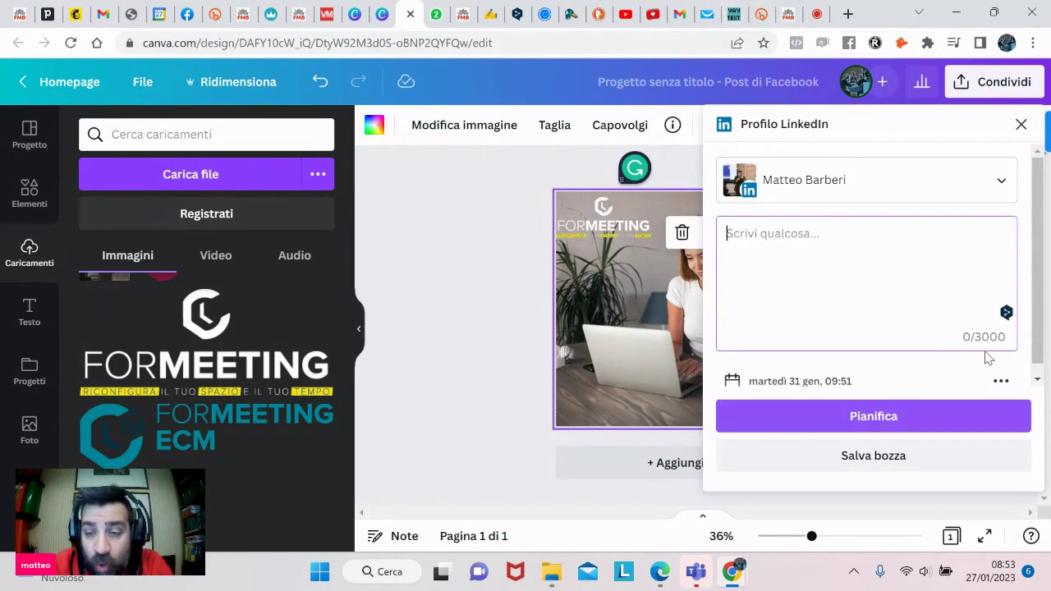
- Look at the YayText bold/italic text generator and the Bitly links page, returning to the Canva LinkedIn post after each
click(735, 15)
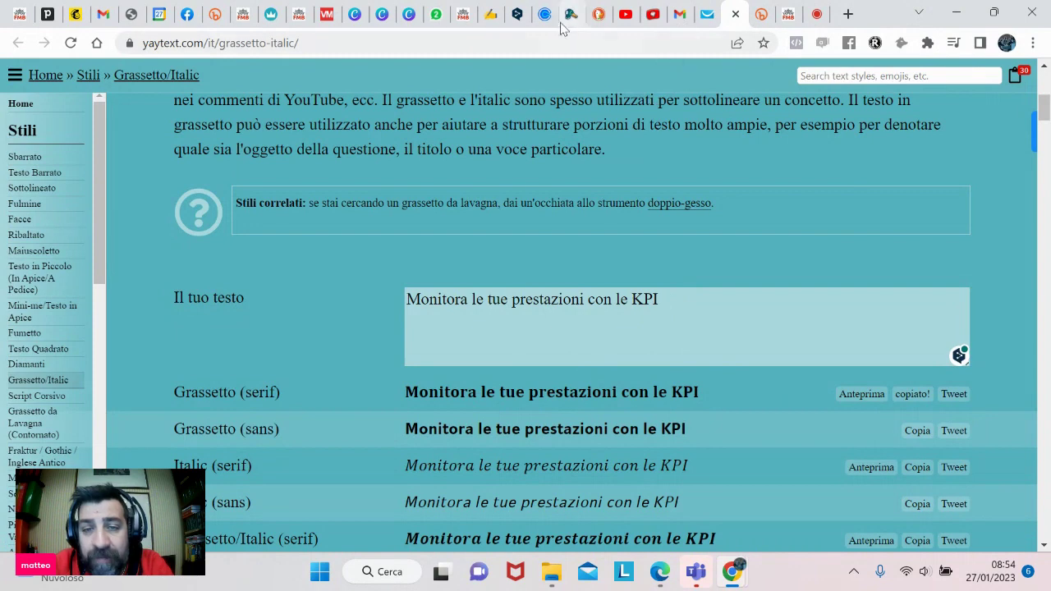
click(409, 14)
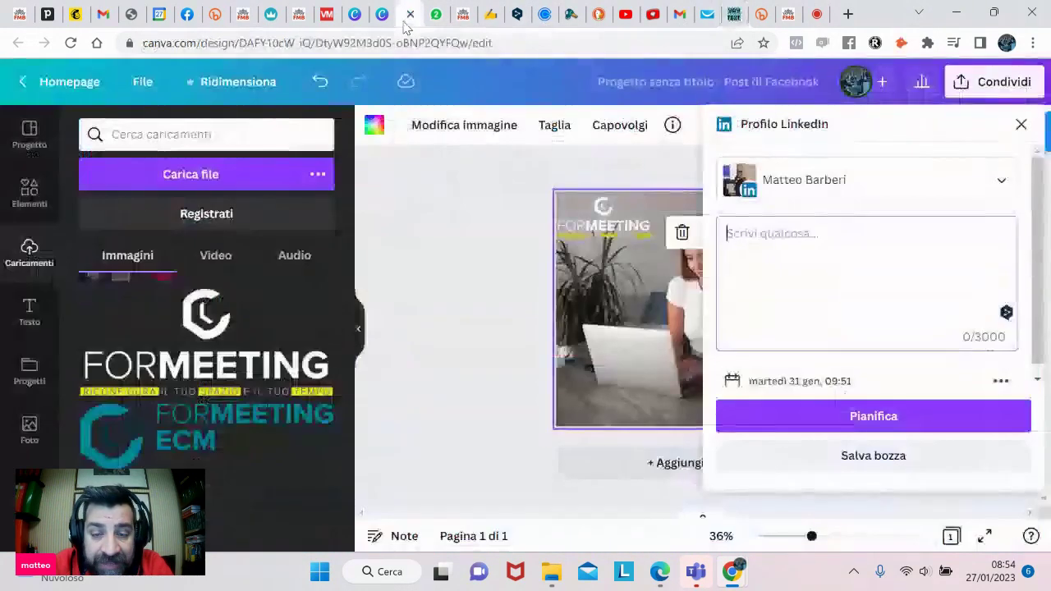
click(840, 235)
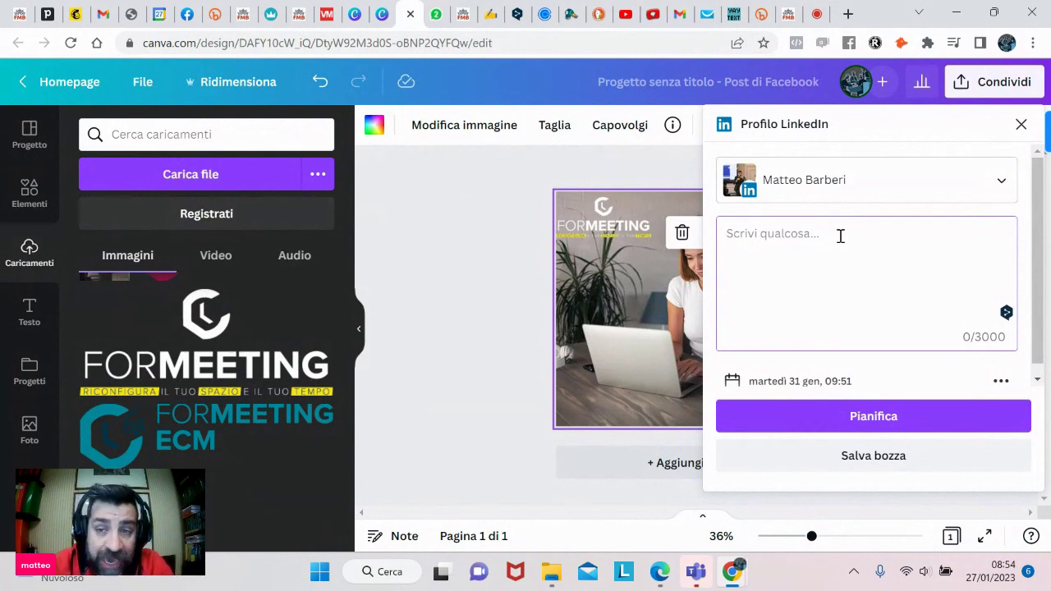
click(762, 14)
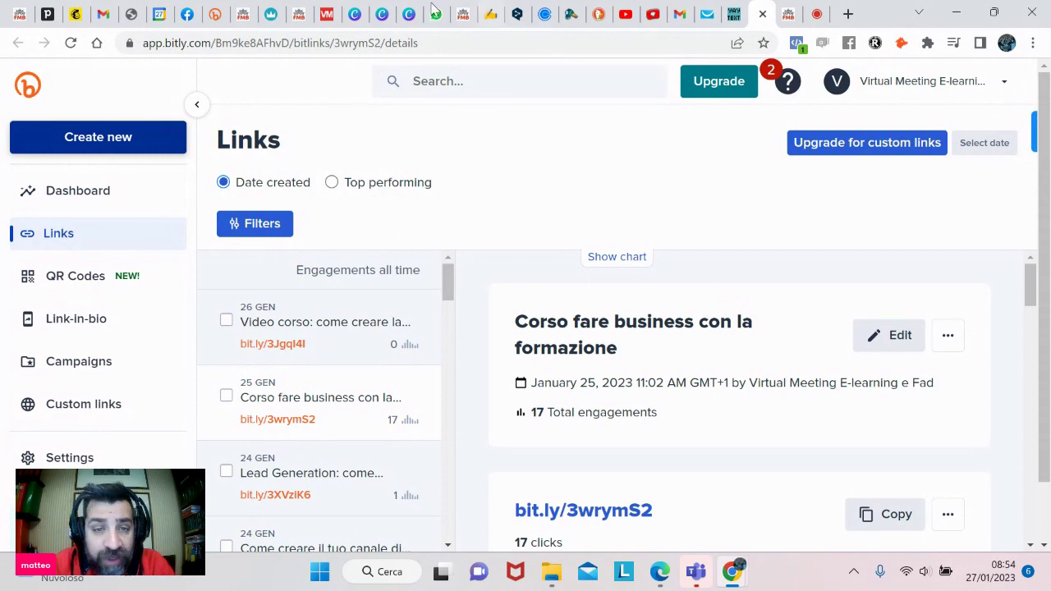
click(408, 15)
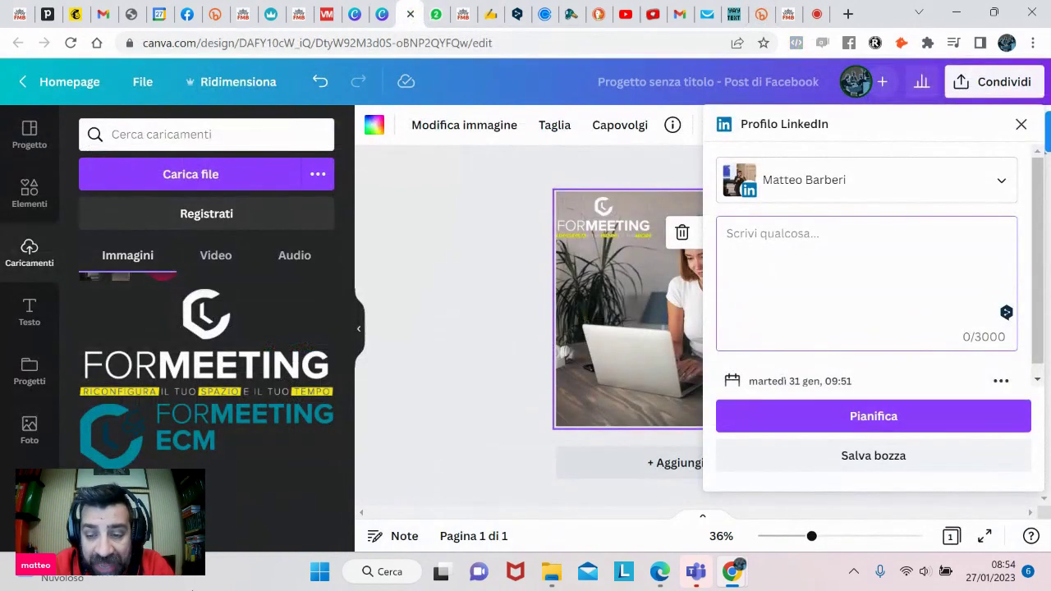
- View the LinkedIn post's date and time scheduler, close it without scheduling, and switch to StreamYard
scroll(821, 317, down, 1)
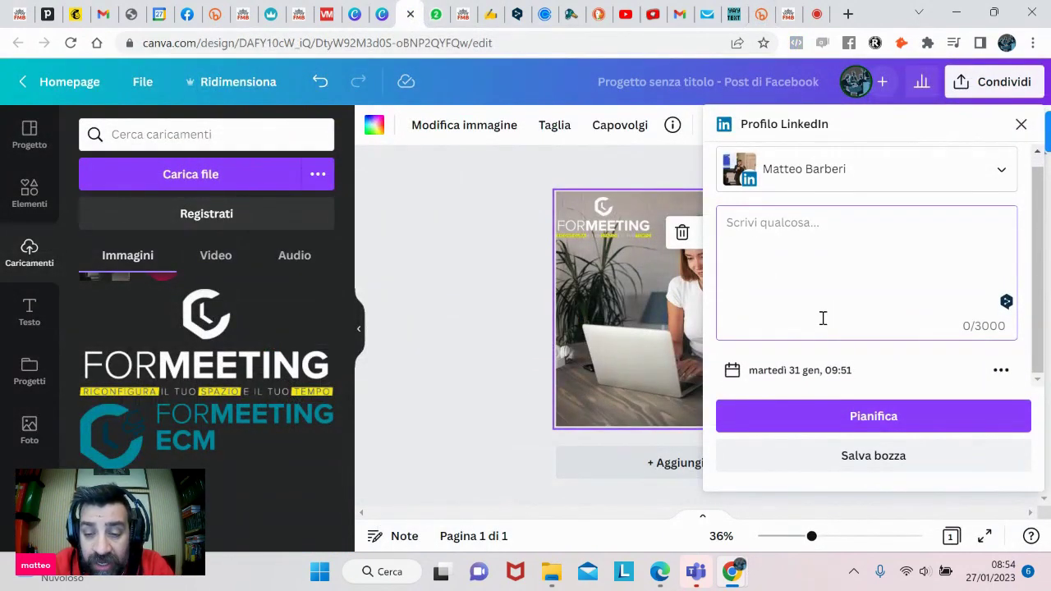
click(770, 372)
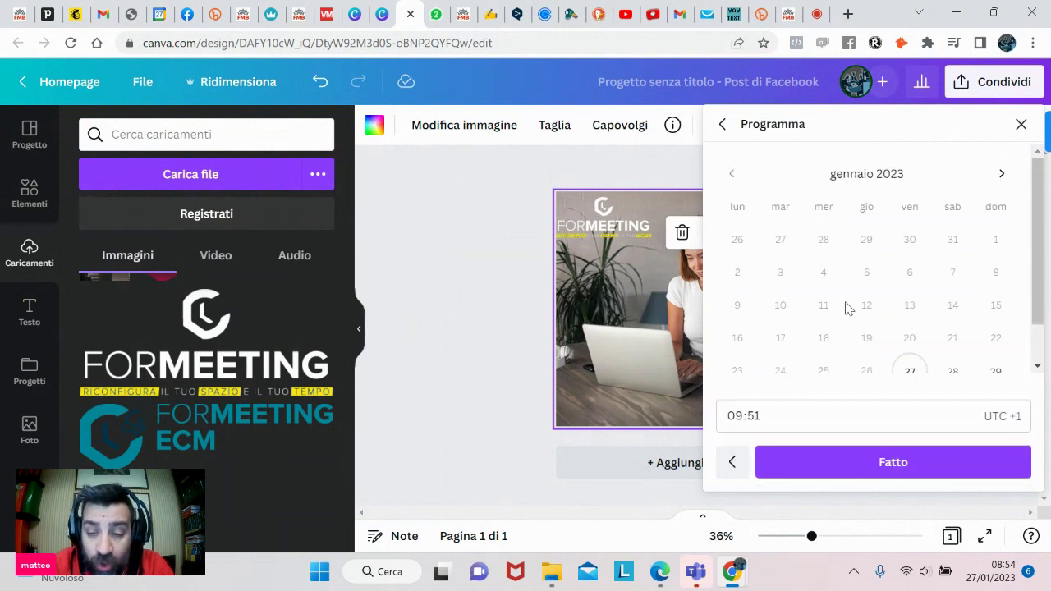
click(1020, 124)
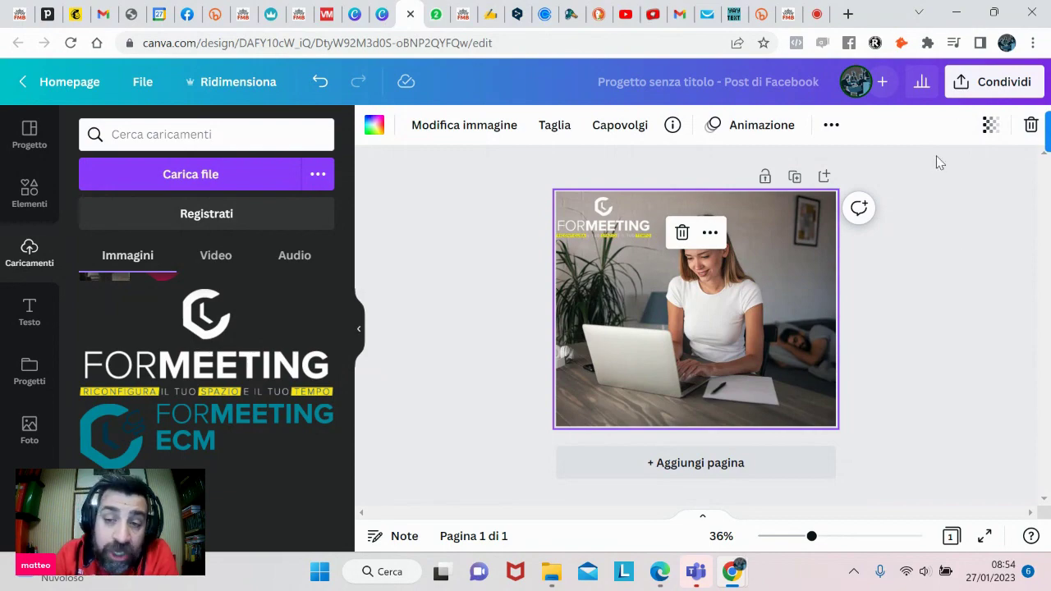
click(817, 15)
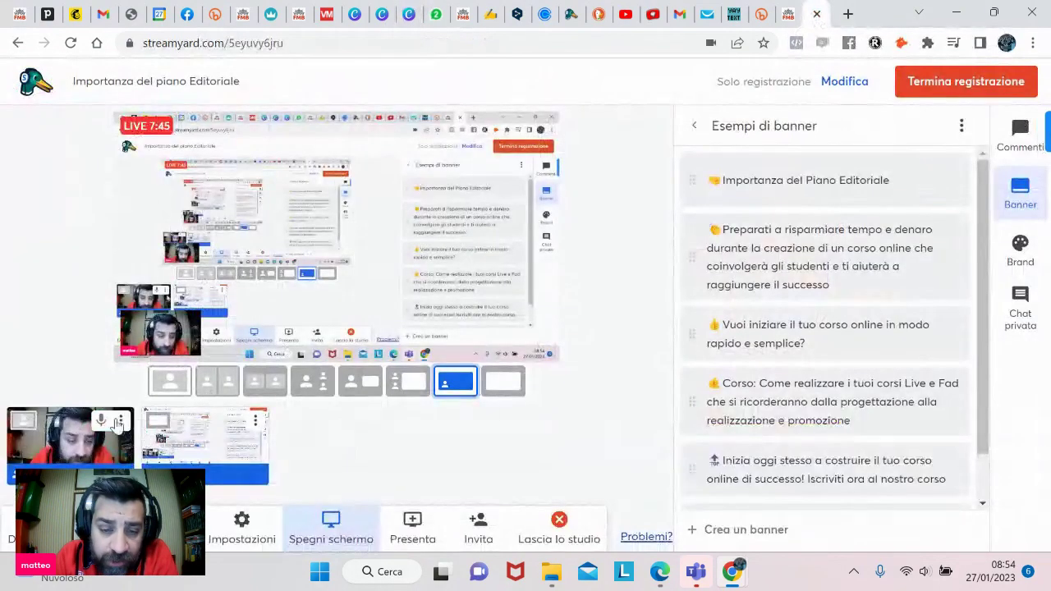